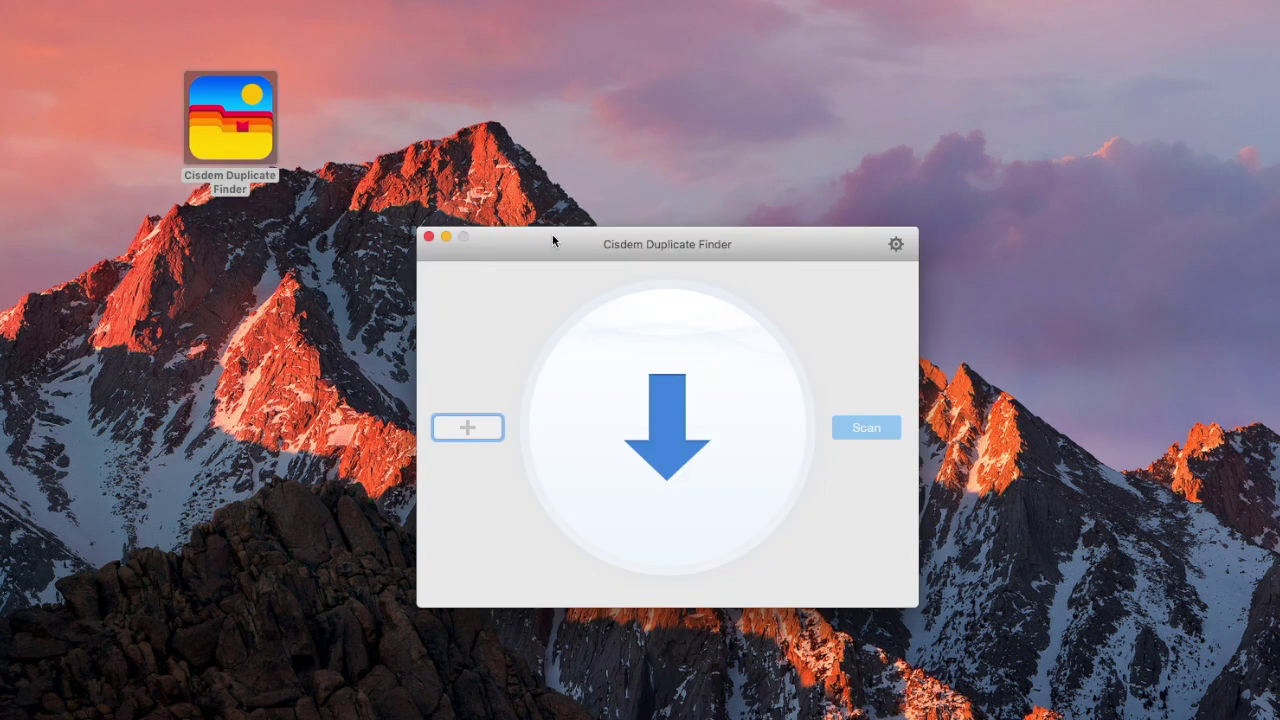
# Drag the Cisdem Duplicate Finder window up by its title bar toward the top of the screen
pyautogui.moveTo(554, 236); pyautogui.dragTo(557, 146)
# Add the Desktop folder and scan it, finding 21 duplicate files totalling 29.73 MB
pyautogui.click(491, 343)
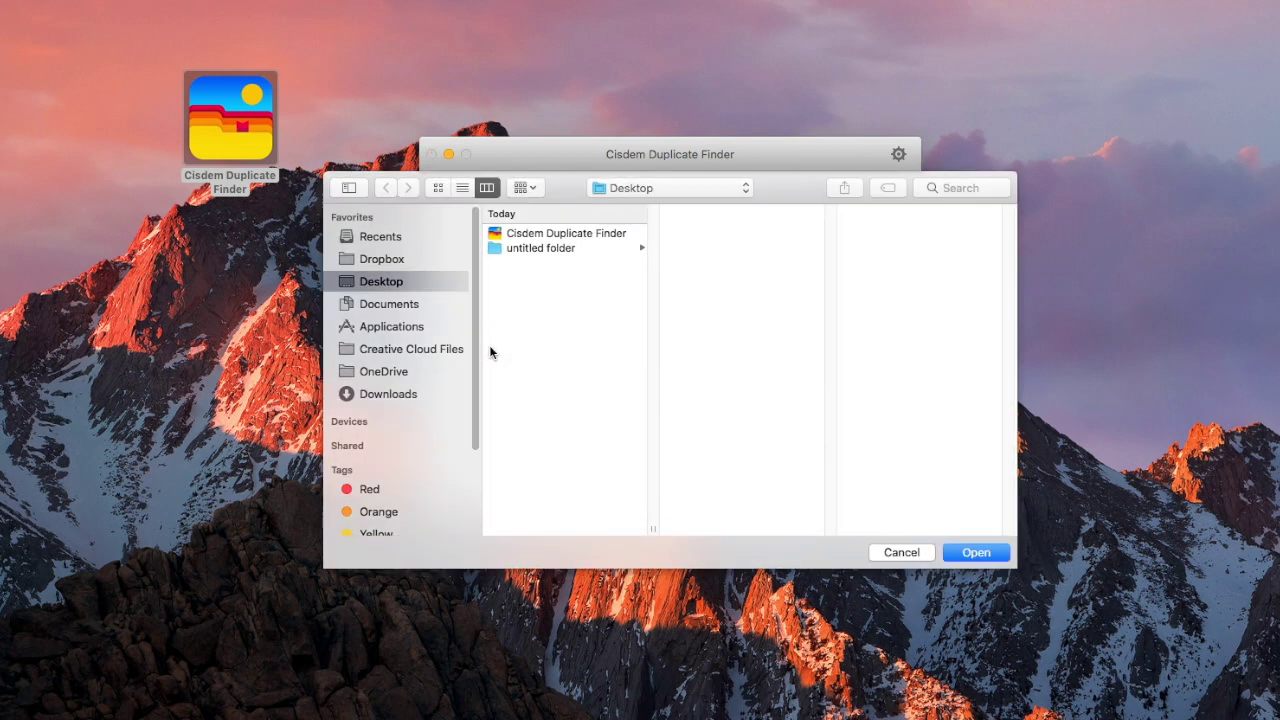
pyautogui.click(967, 553)
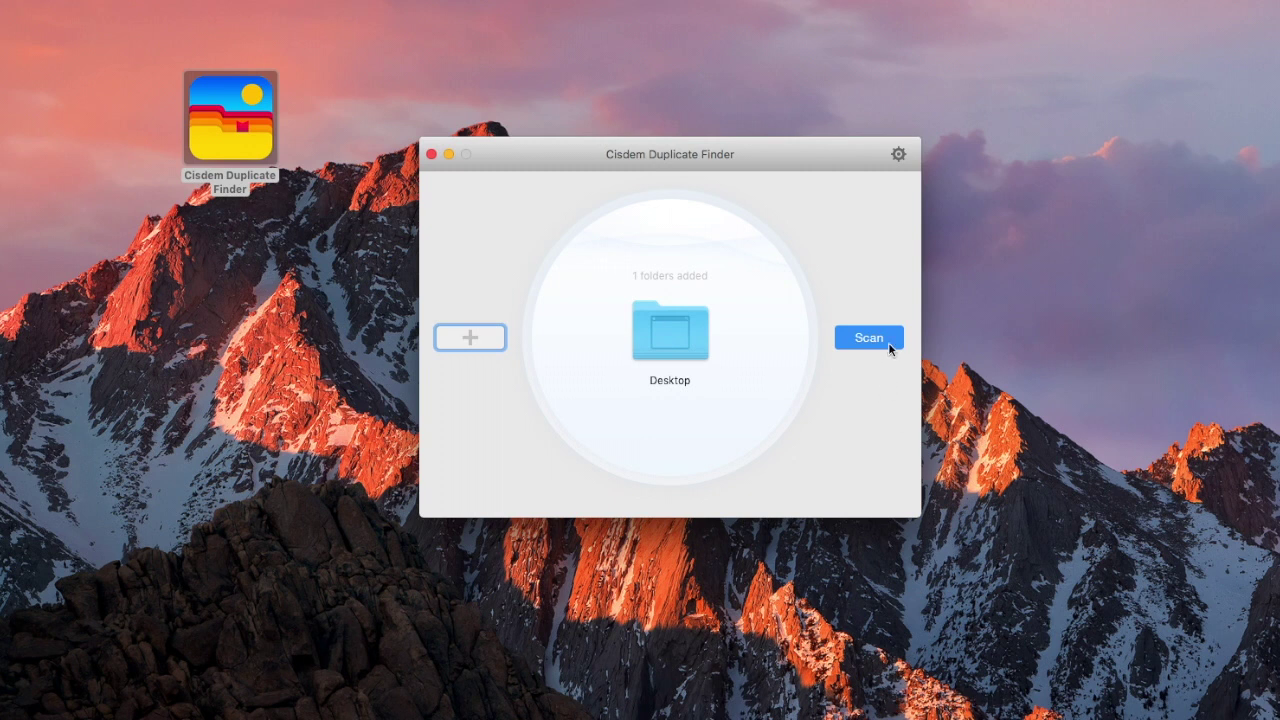
pyautogui.click(888, 340)
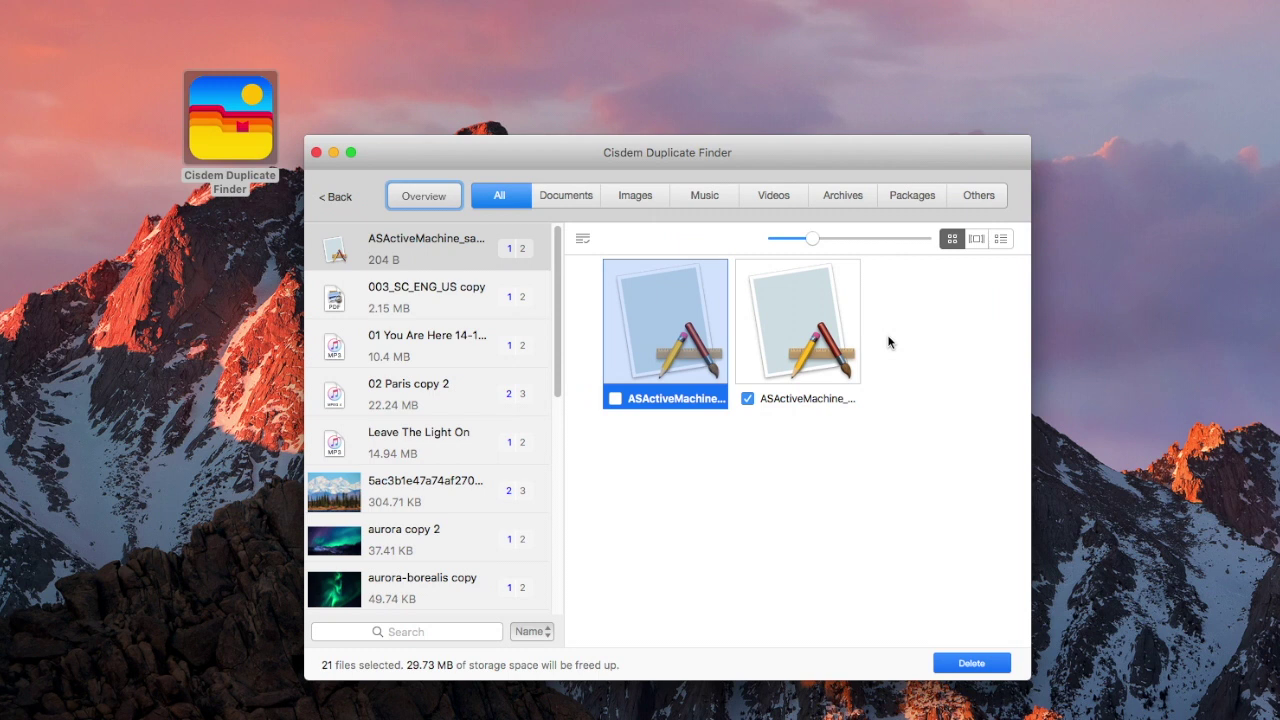
# View the Overview chart (mostly music, 27.5 MB), then the All, Documents, Images and Music tabs, ending on Images
pyautogui.moveTo(833, 151); pyautogui.dragTo(839, 66)
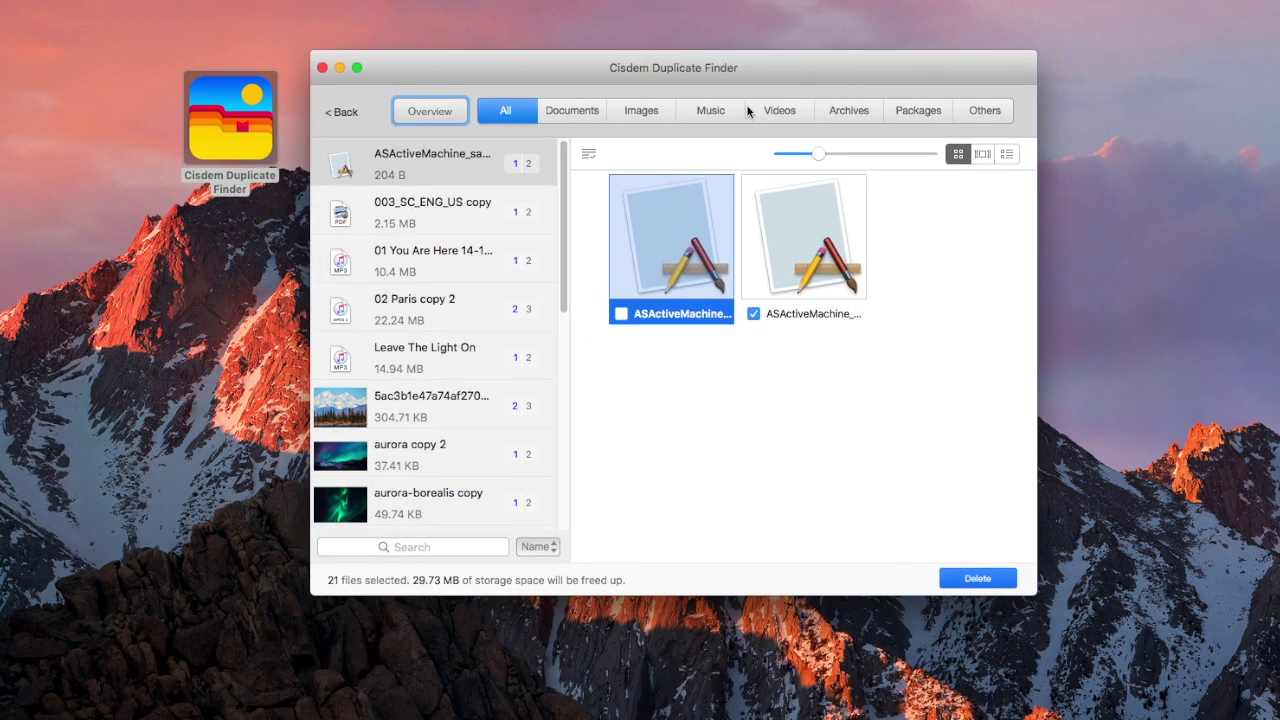
pyautogui.click(438, 118)
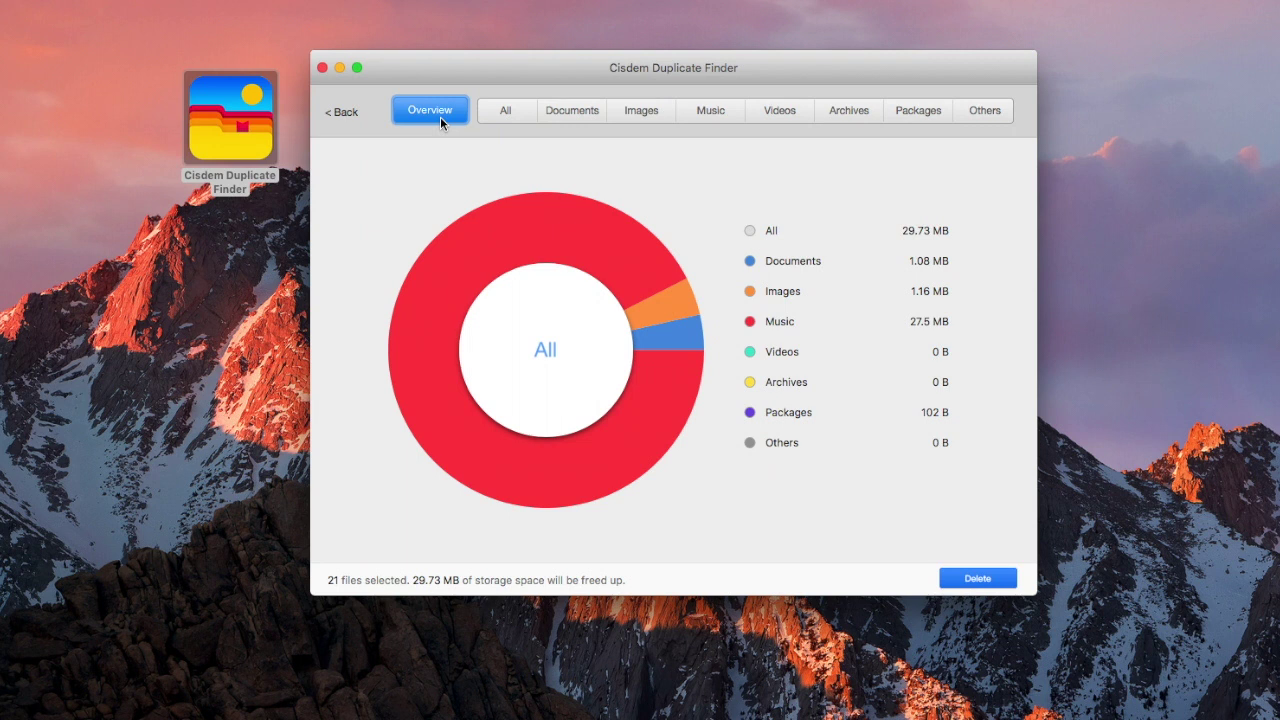
pyautogui.click(512, 110)
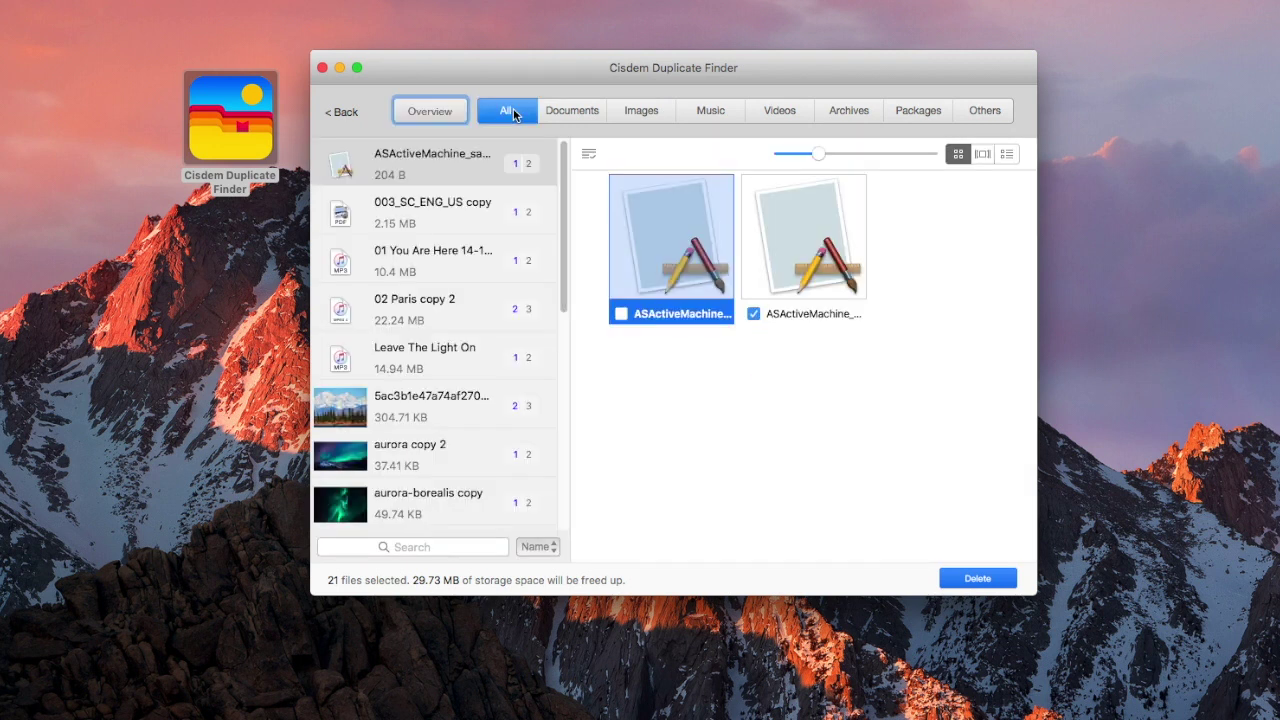
pyautogui.moveTo(562, 150); pyautogui.dragTo(562, 204)
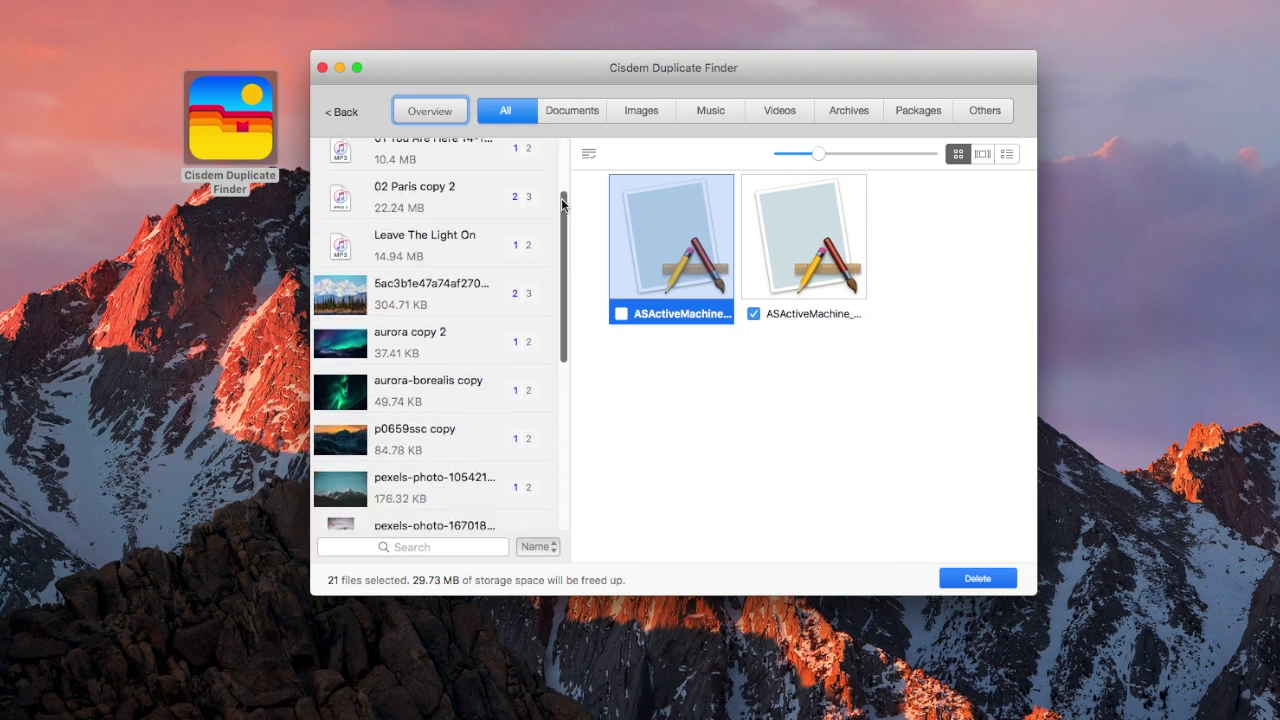
pyautogui.click(573, 114)
pyautogui.click(648, 116)
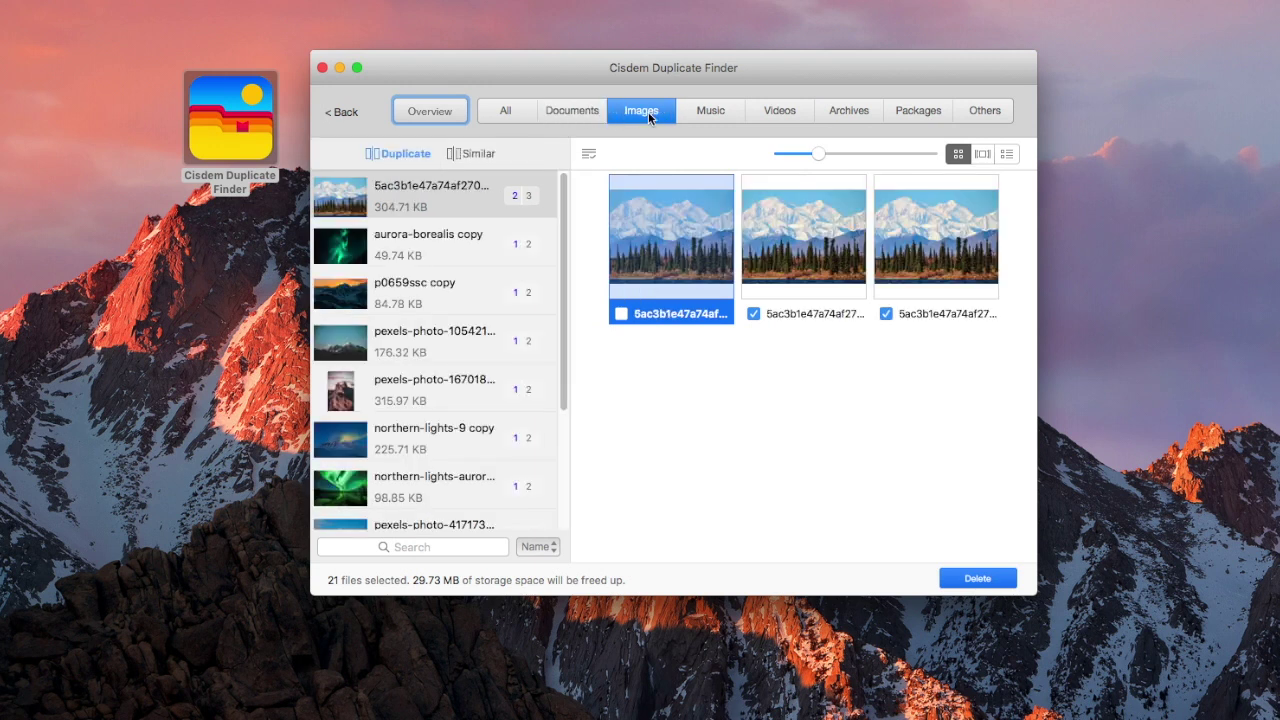
pyautogui.click(703, 116)
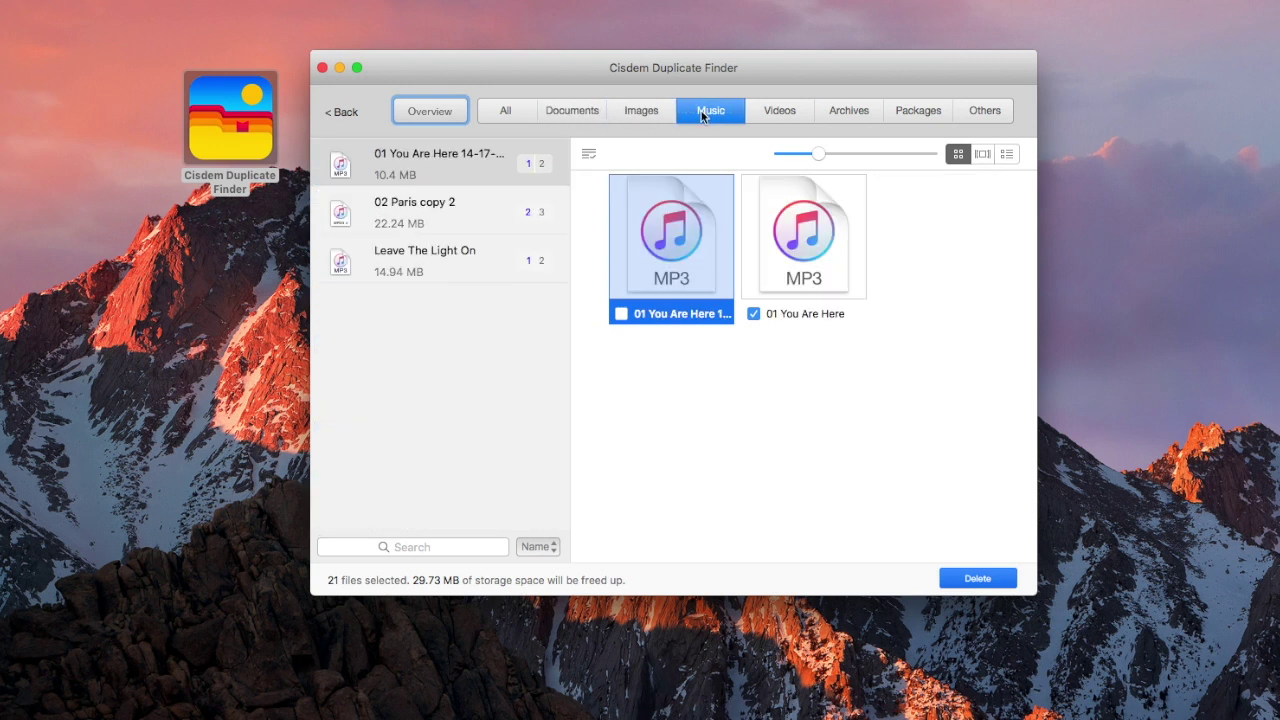
pyautogui.click(643, 116)
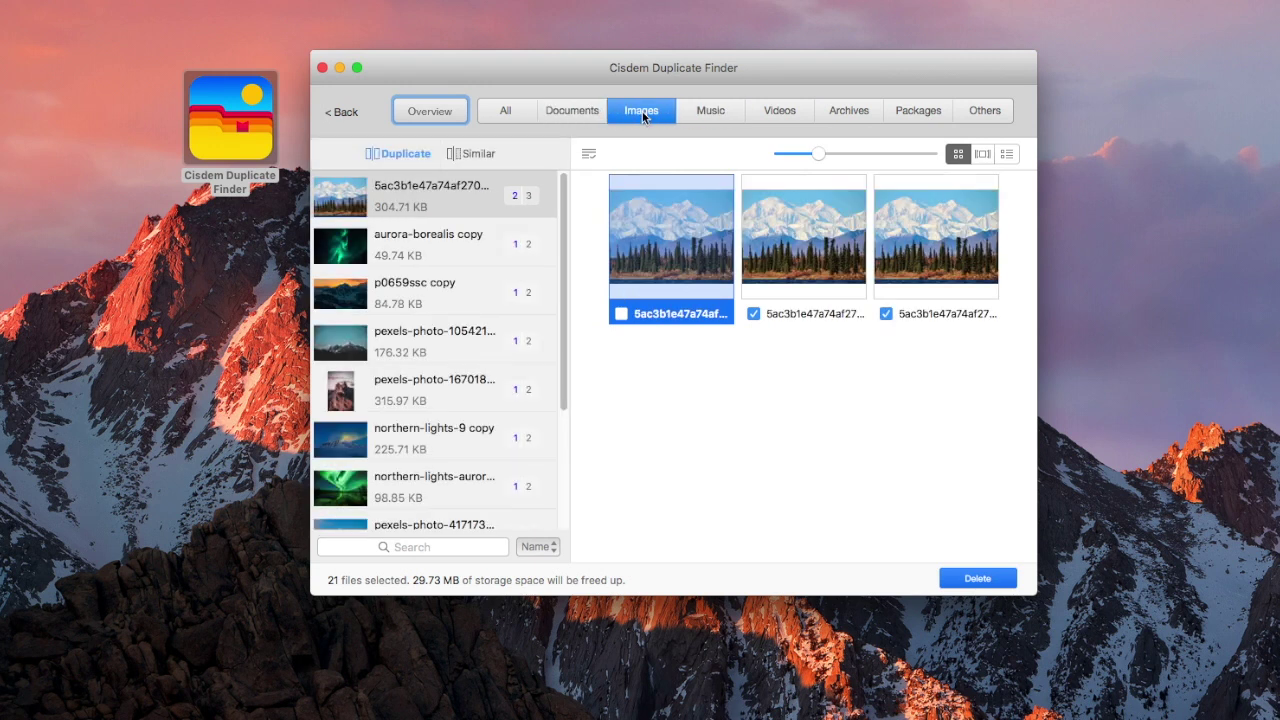
# Widen the window, sort the duplicate images by Size, and enlarge the thumbnails
pyautogui.moveTo(1039, 55)
pyautogui.mouseDown()
pyautogui.moveTo(1279, 83)
pyautogui.moveTo(1086, 71)
pyautogui.mouseUp()
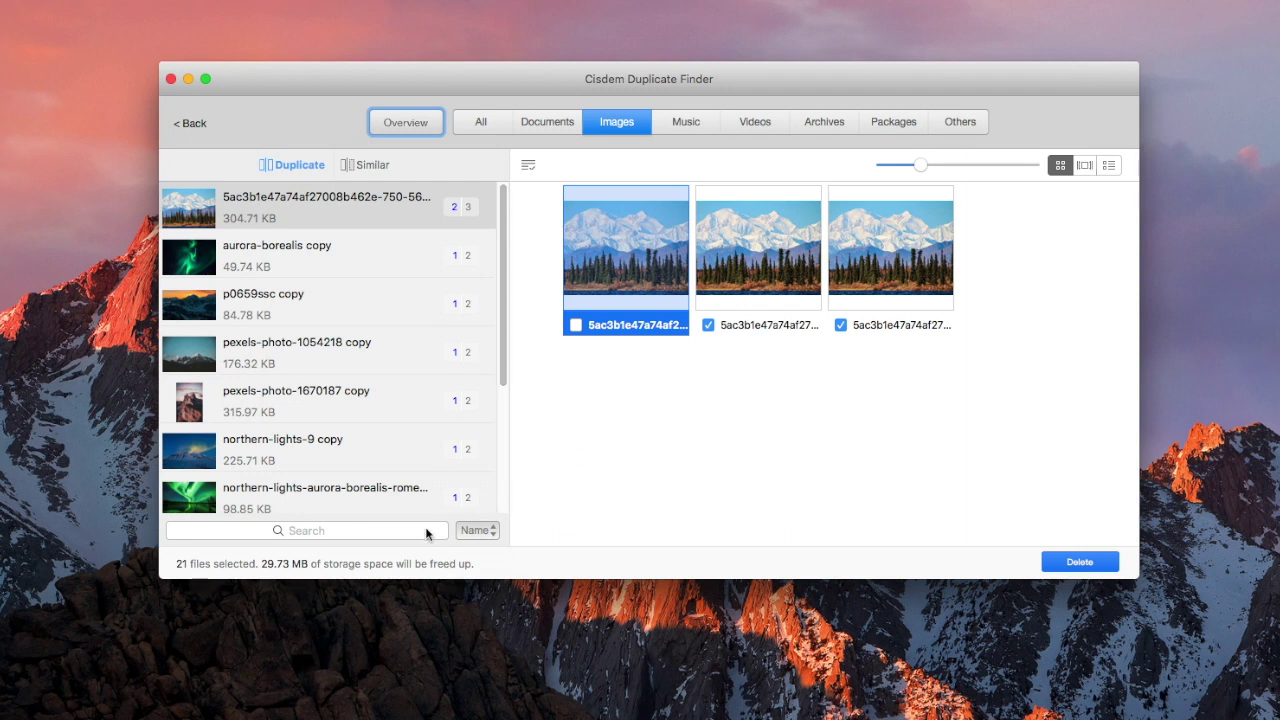
pyautogui.click(487, 535)
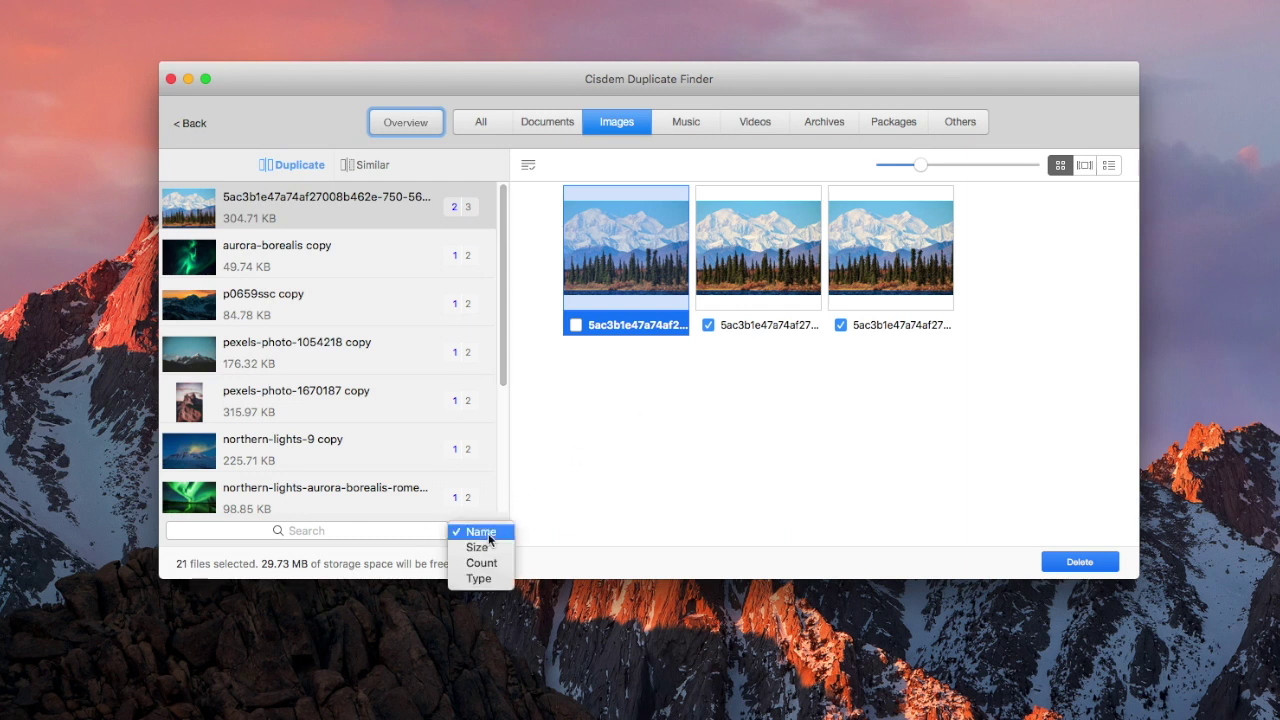
pyautogui.click(486, 547)
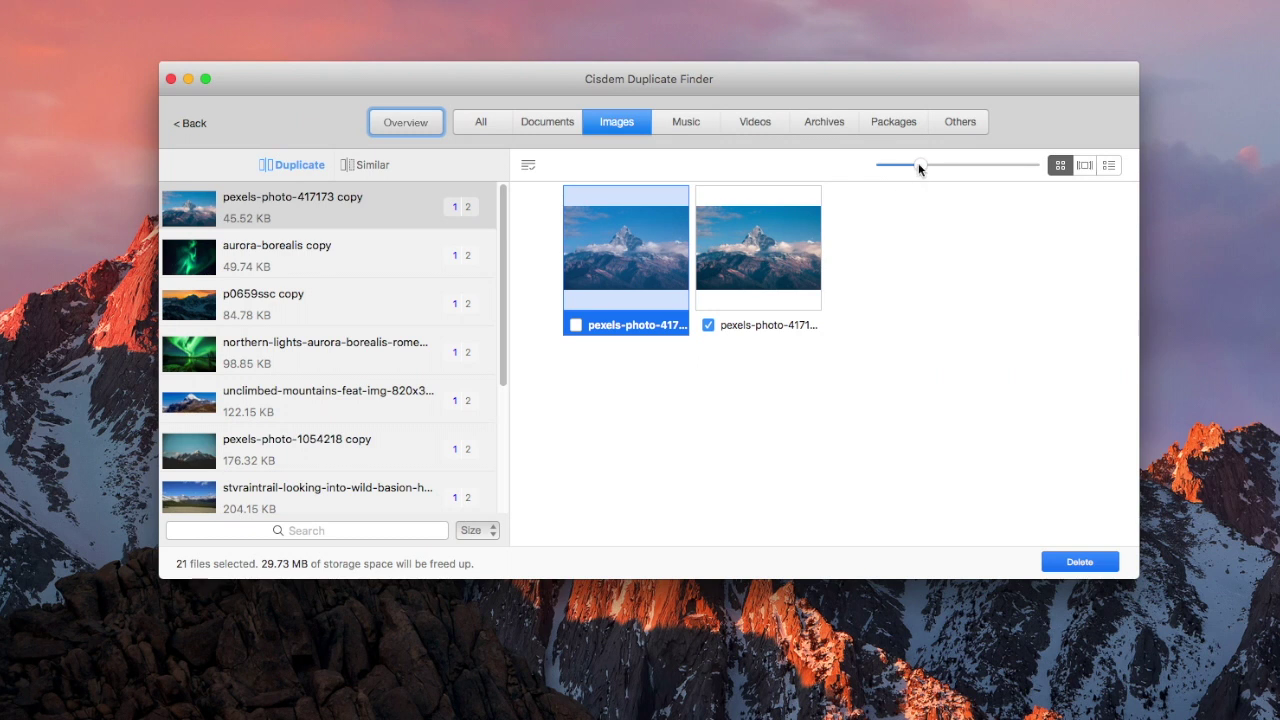
pyautogui.moveTo(920, 165); pyautogui.dragTo(985, 167)
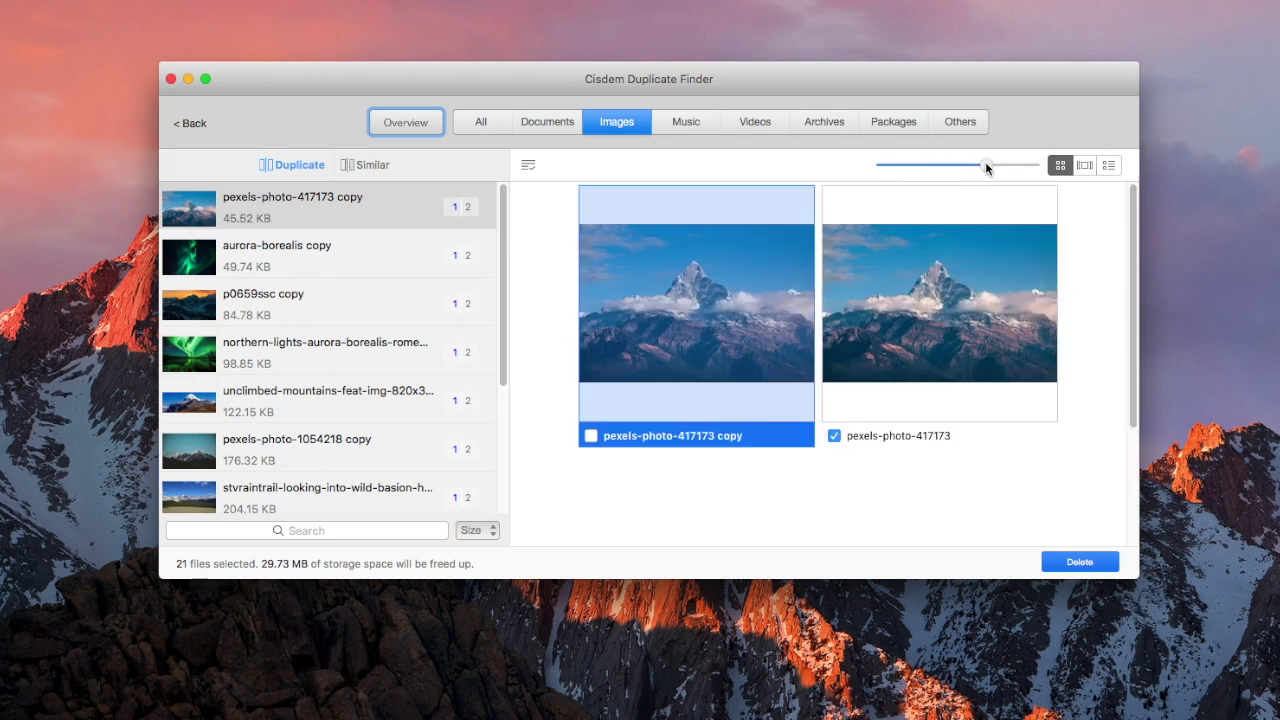
# Try the preview and list views, return to the grid, and select the aurora copy group
pyautogui.click(1086, 167)
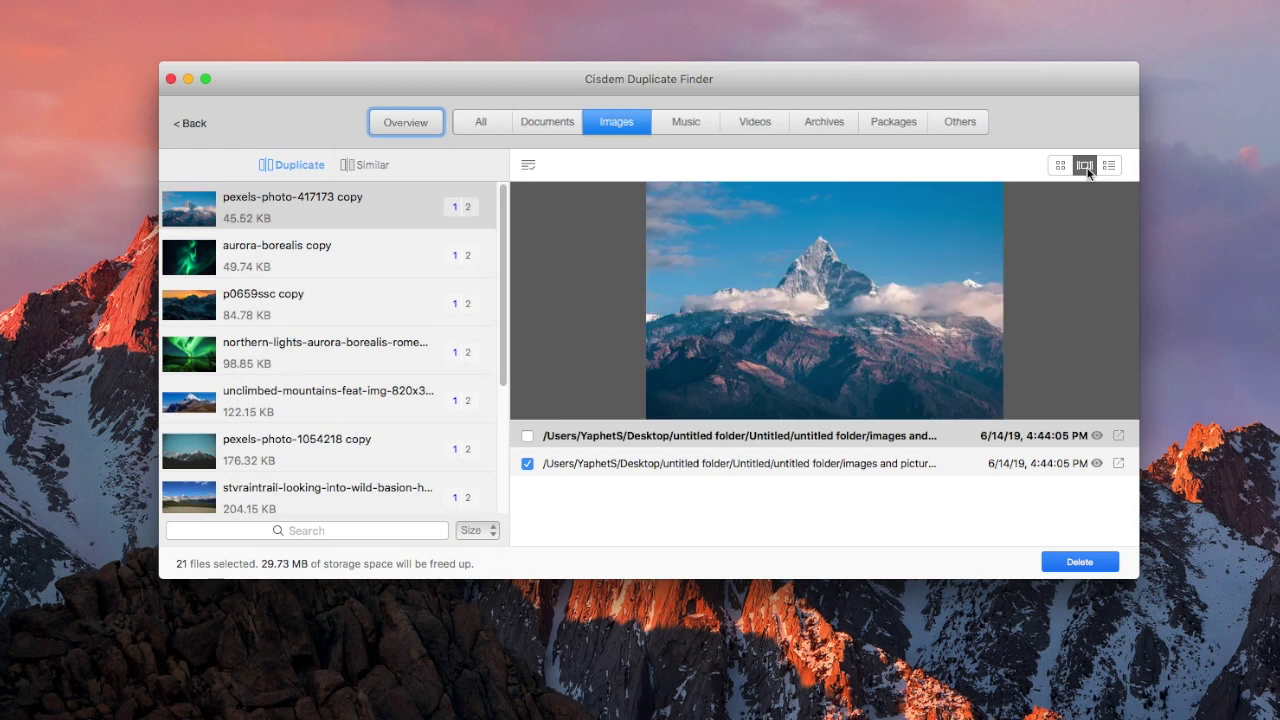
pyautogui.click(1108, 166)
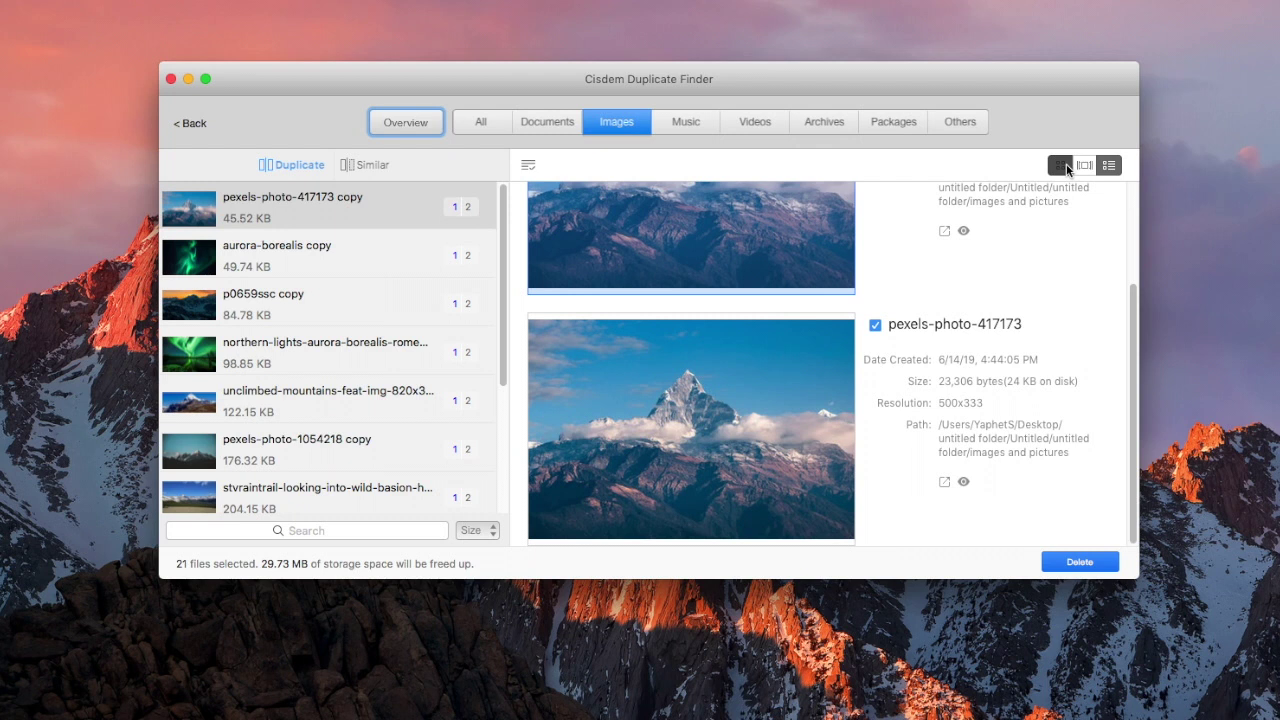
pyautogui.click(1063, 166)
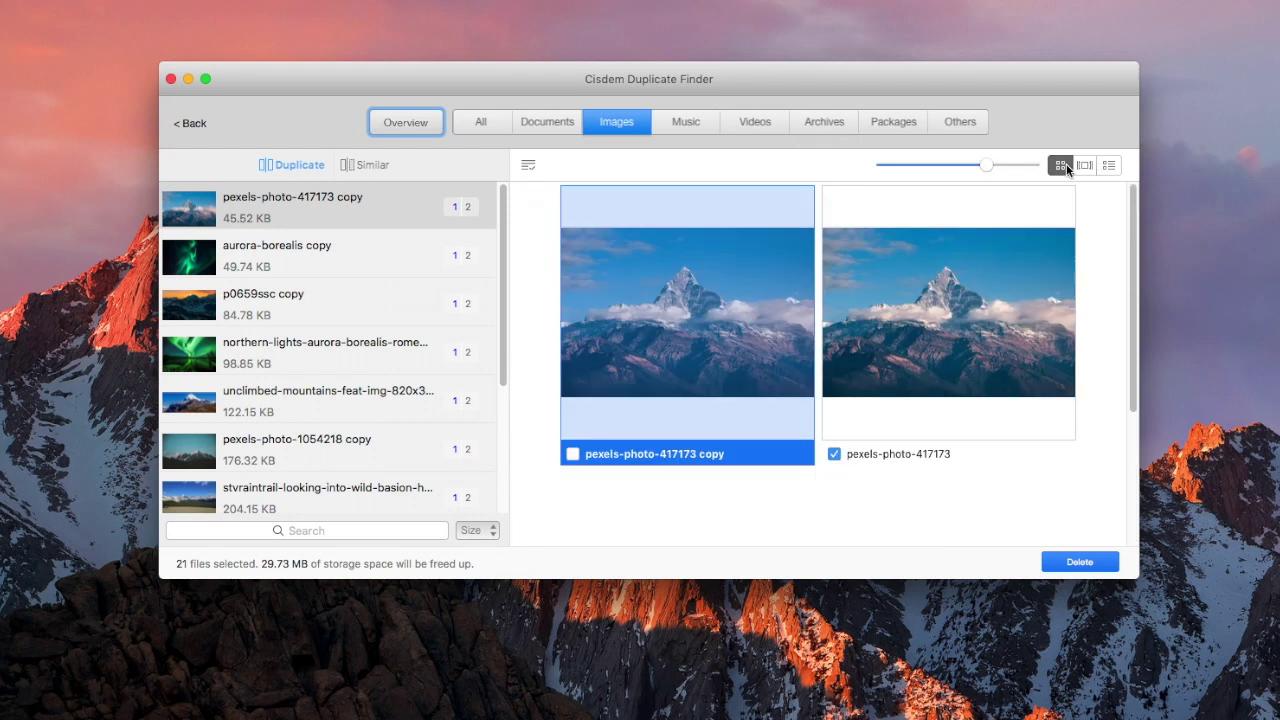
pyautogui.click(391, 259)
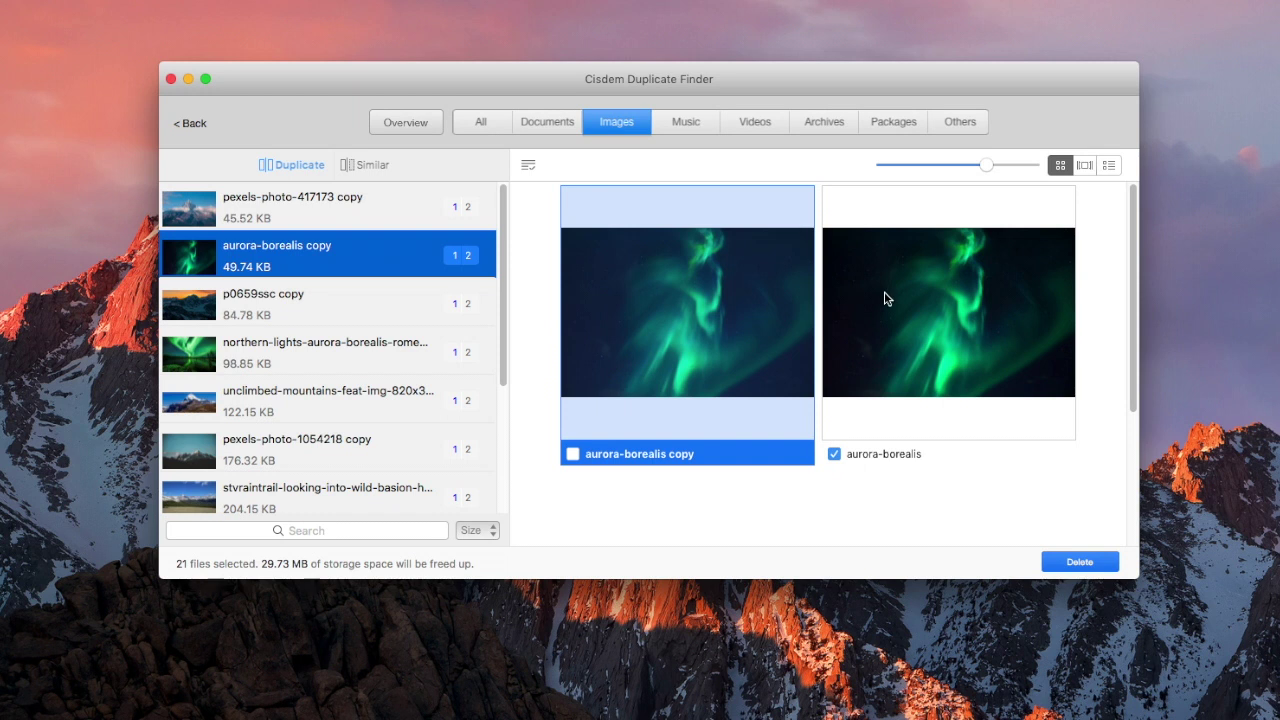
# Open and dismiss the Smart Select menu, then switch to the Similar photos results
pyautogui.click(528, 165)
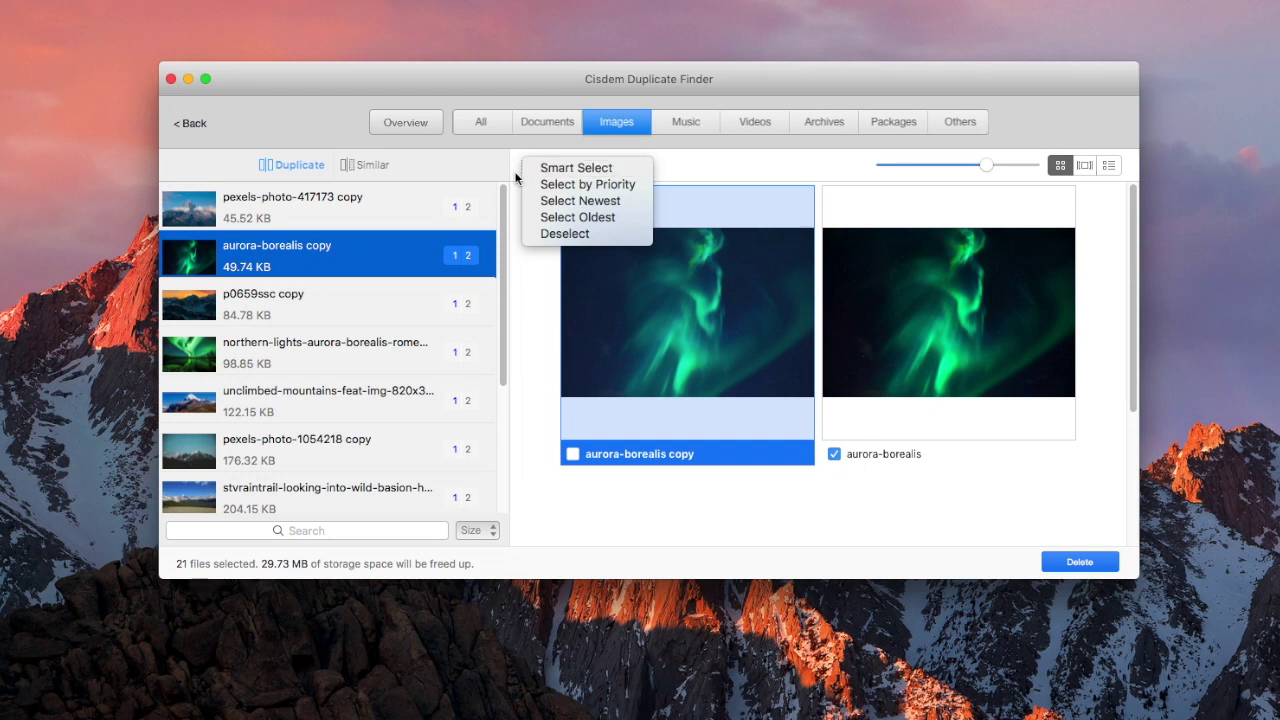
pyautogui.click(516, 177)
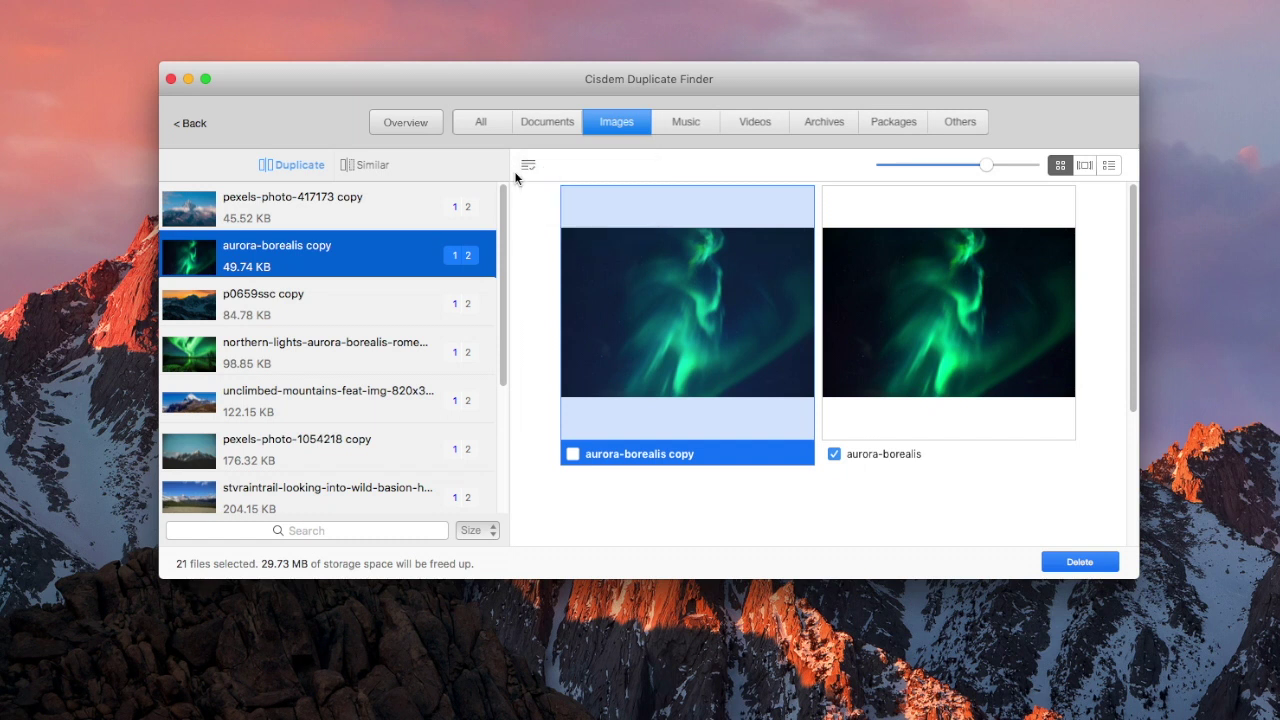
pyautogui.click(375, 164)
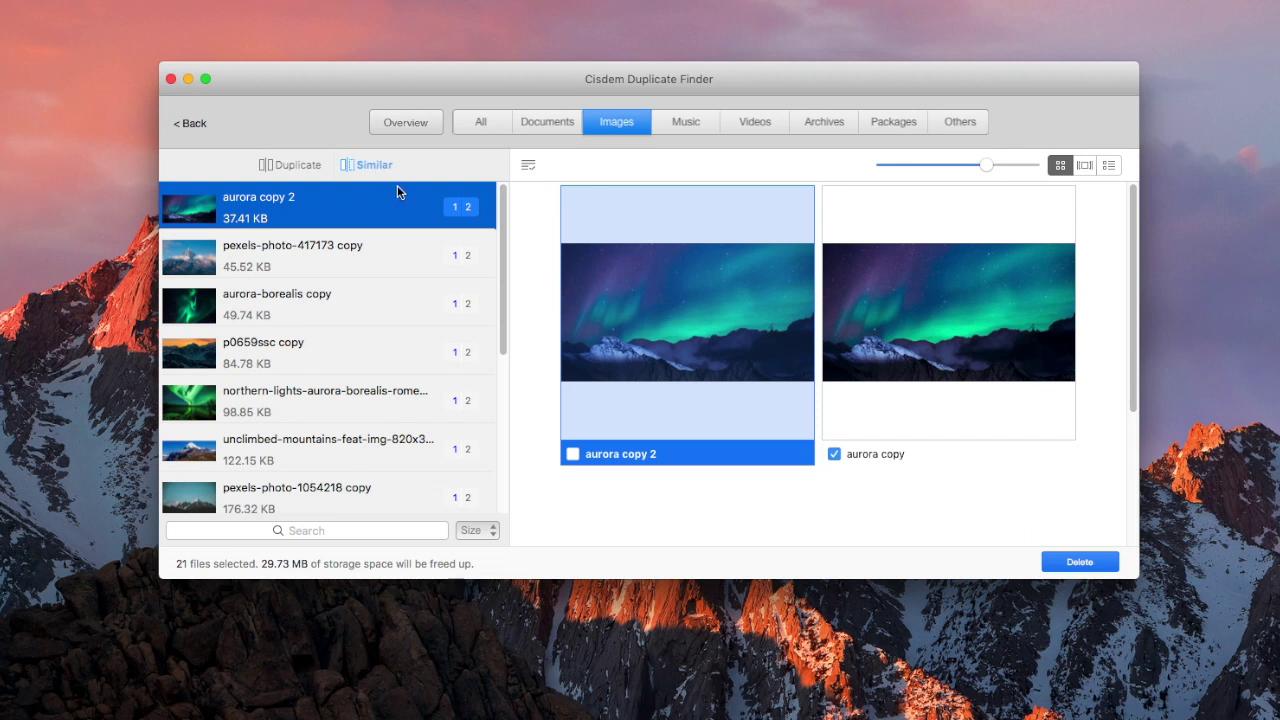
# Inspect similar-photo details in list view, select the bird watermarked group, and return to grid view
pyautogui.click(1107, 166)
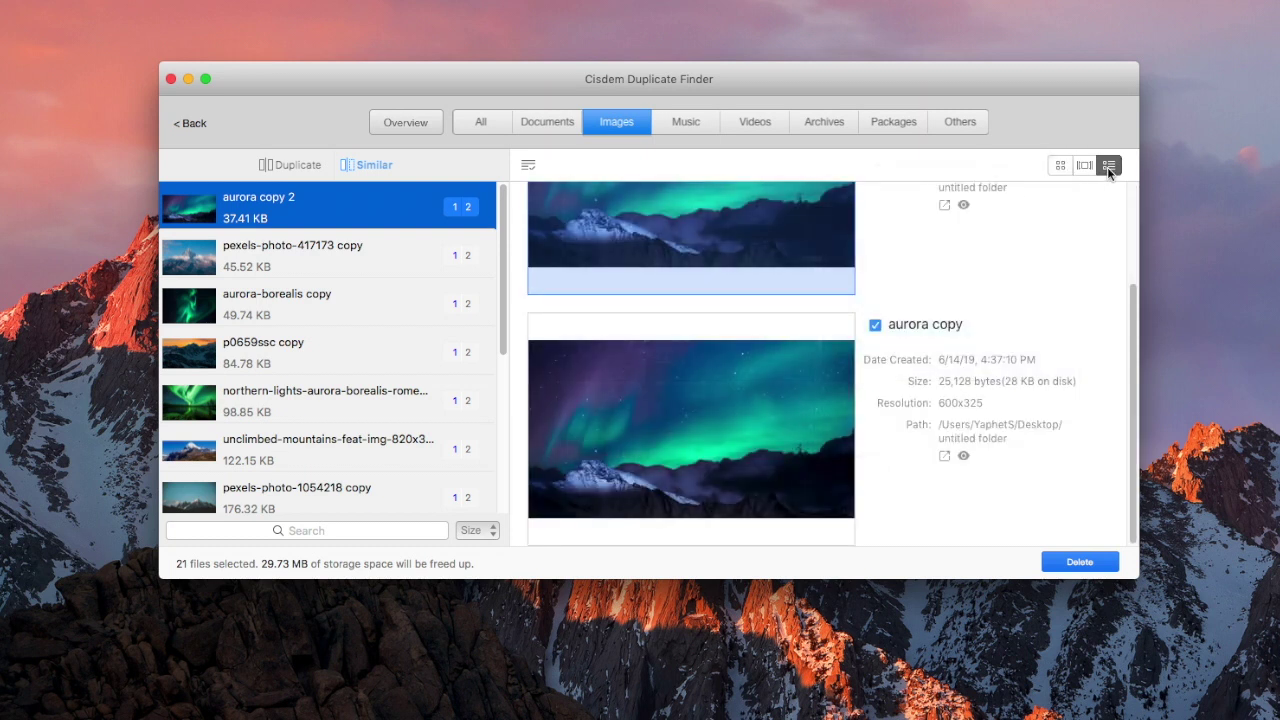
pyautogui.scroll(3, 940, 246)
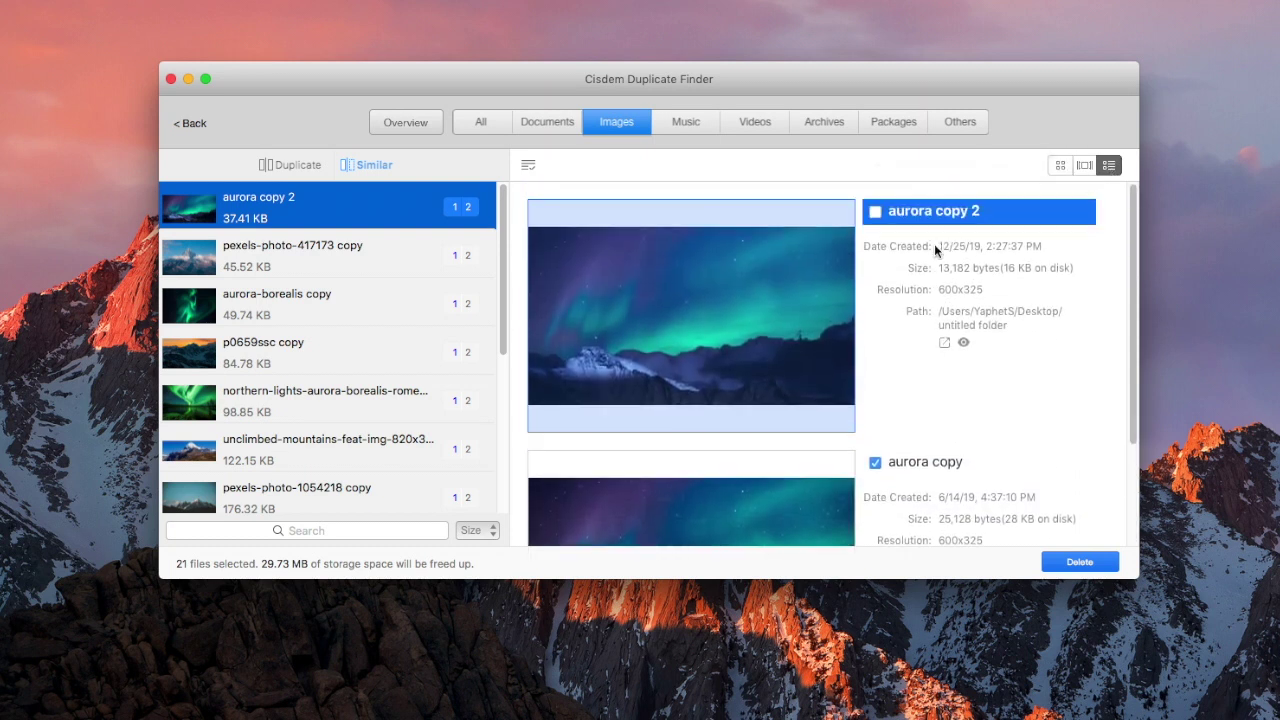
pyautogui.moveTo(1005, 268)
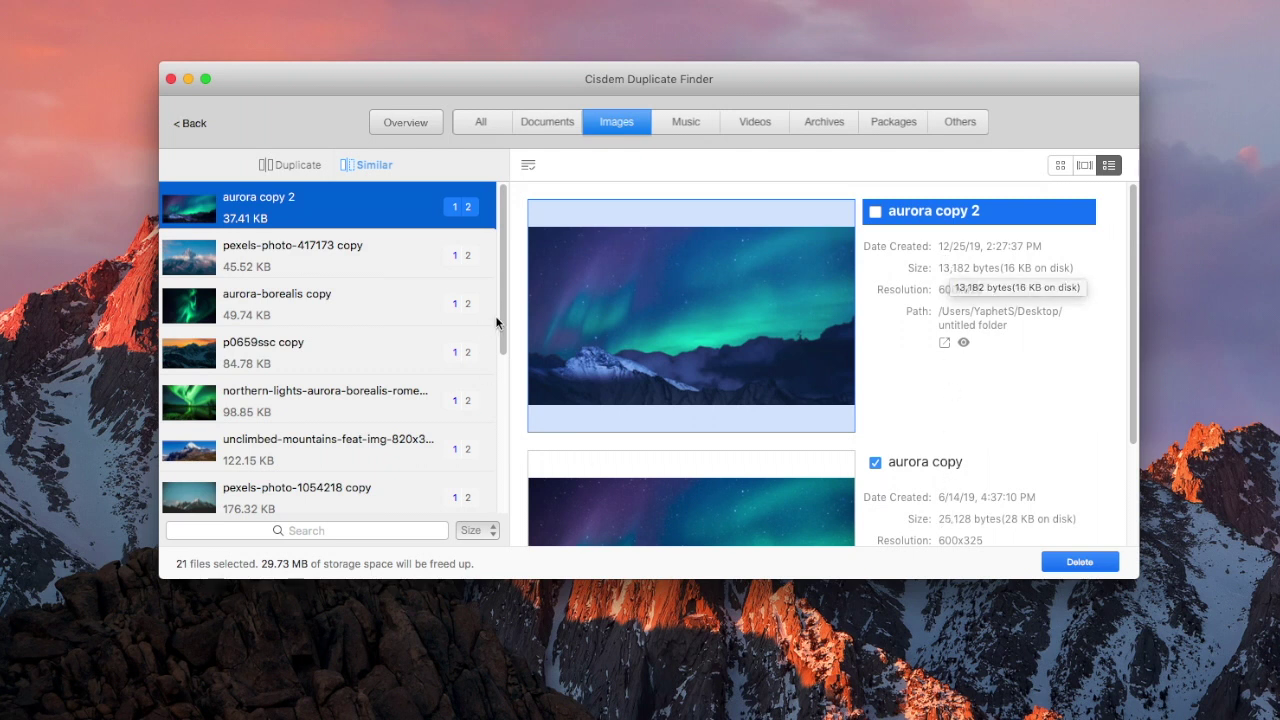
pyautogui.moveTo(503, 318); pyautogui.dragTo(503, 387)
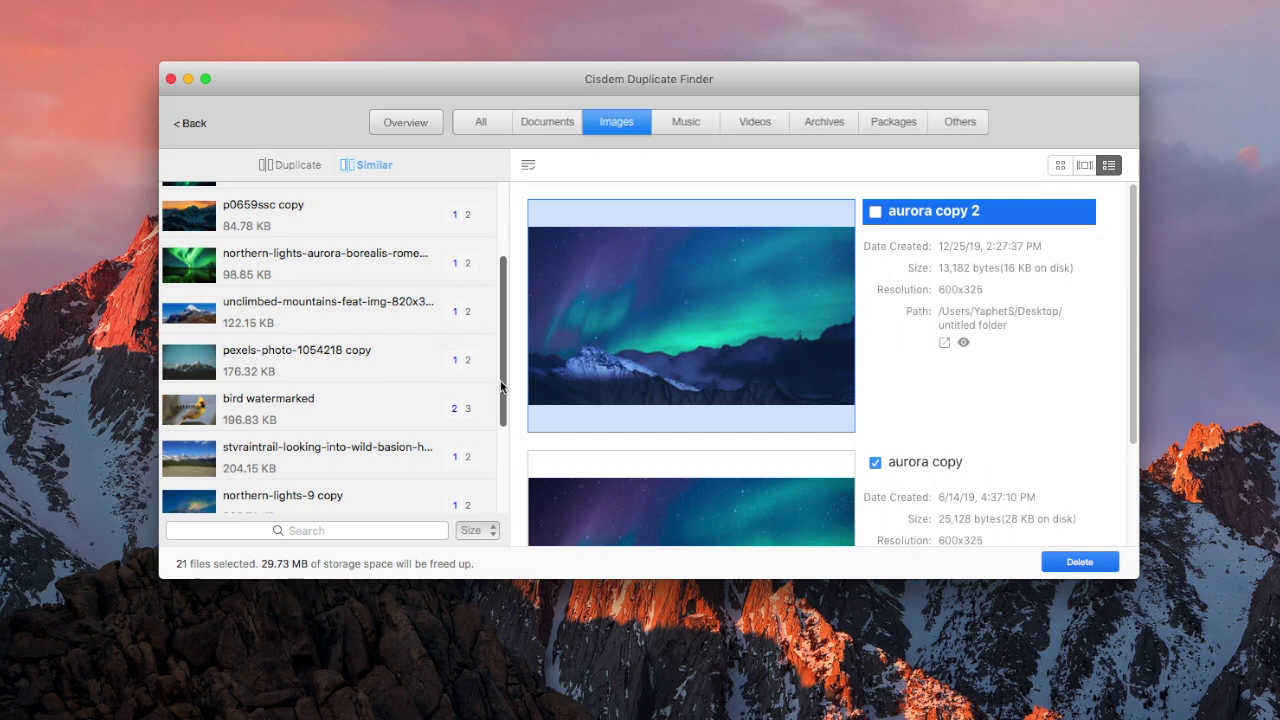
pyautogui.click(378, 397)
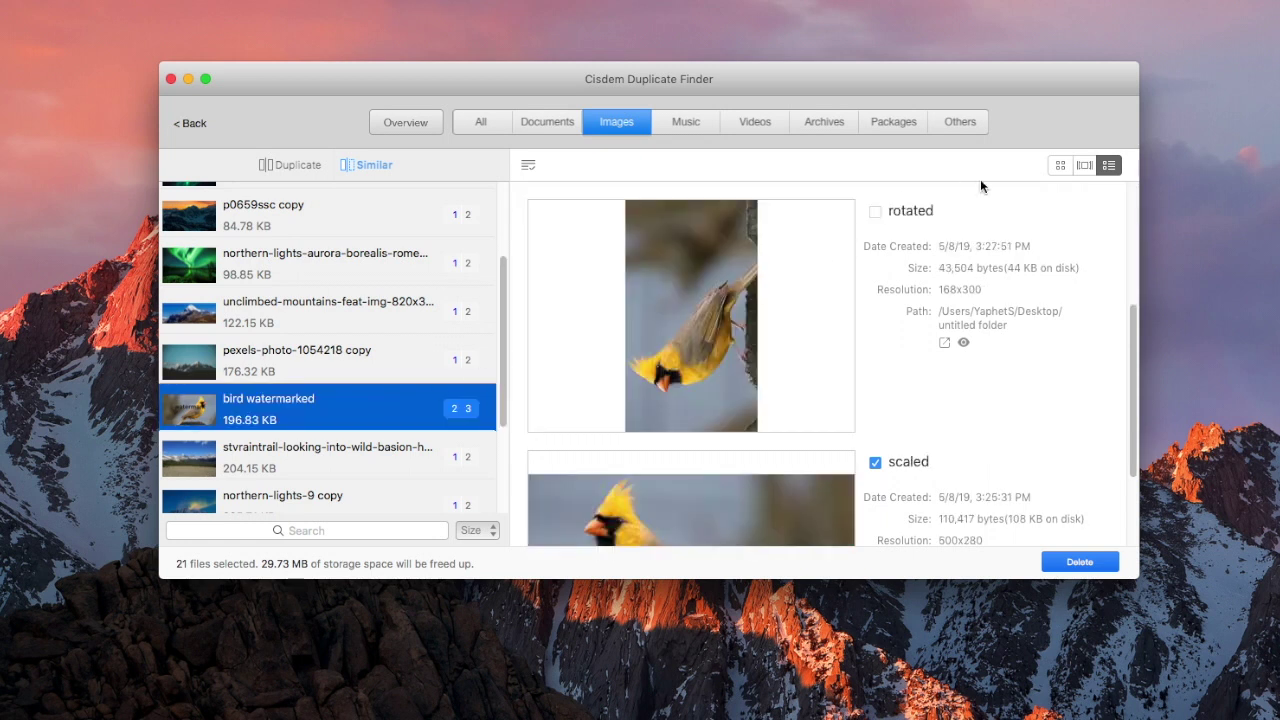
pyautogui.click(1060, 165)
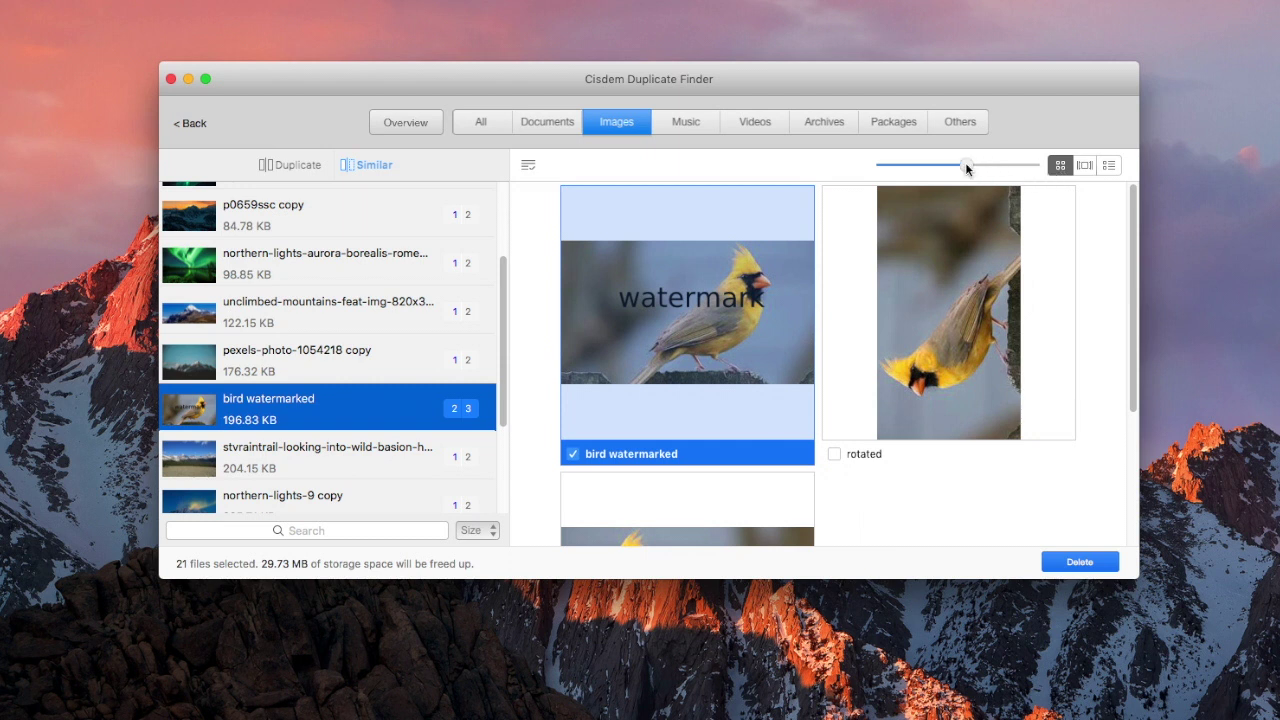
pyautogui.scroll(-2, 886, 290)
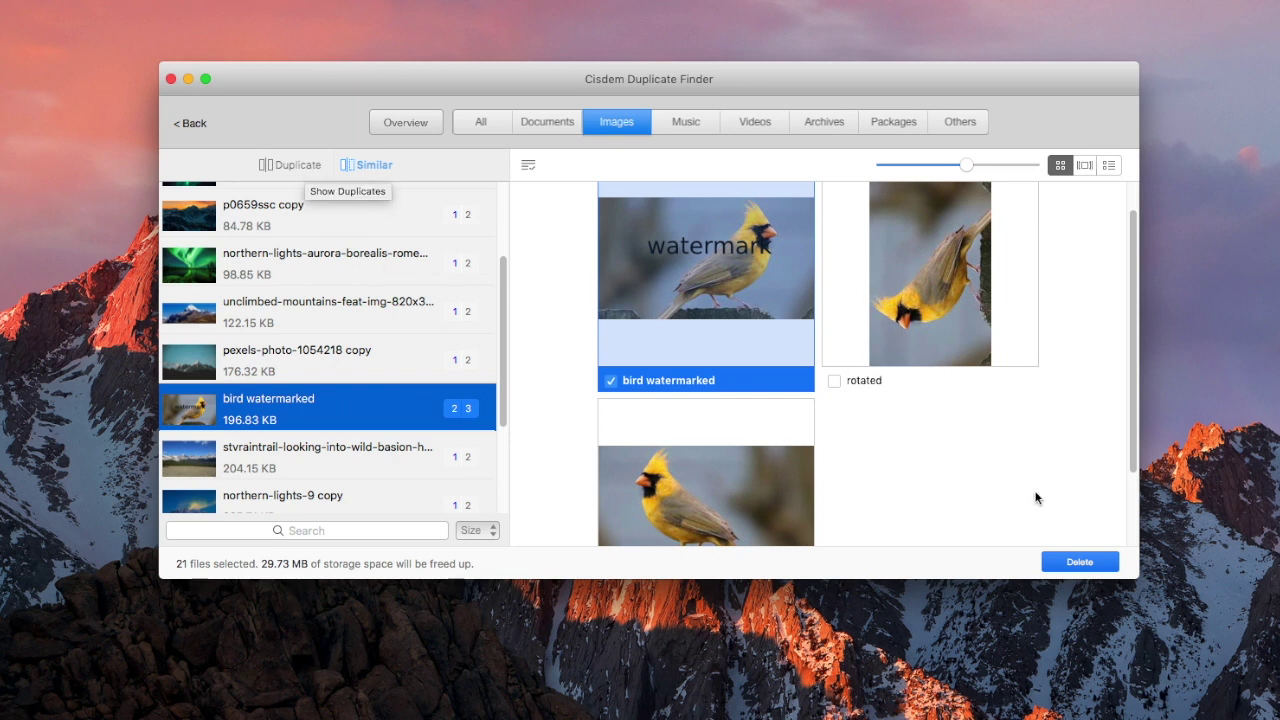
# Delete the 21 marked files and confirm moving them to the Trash
pyautogui.click(1096, 564)
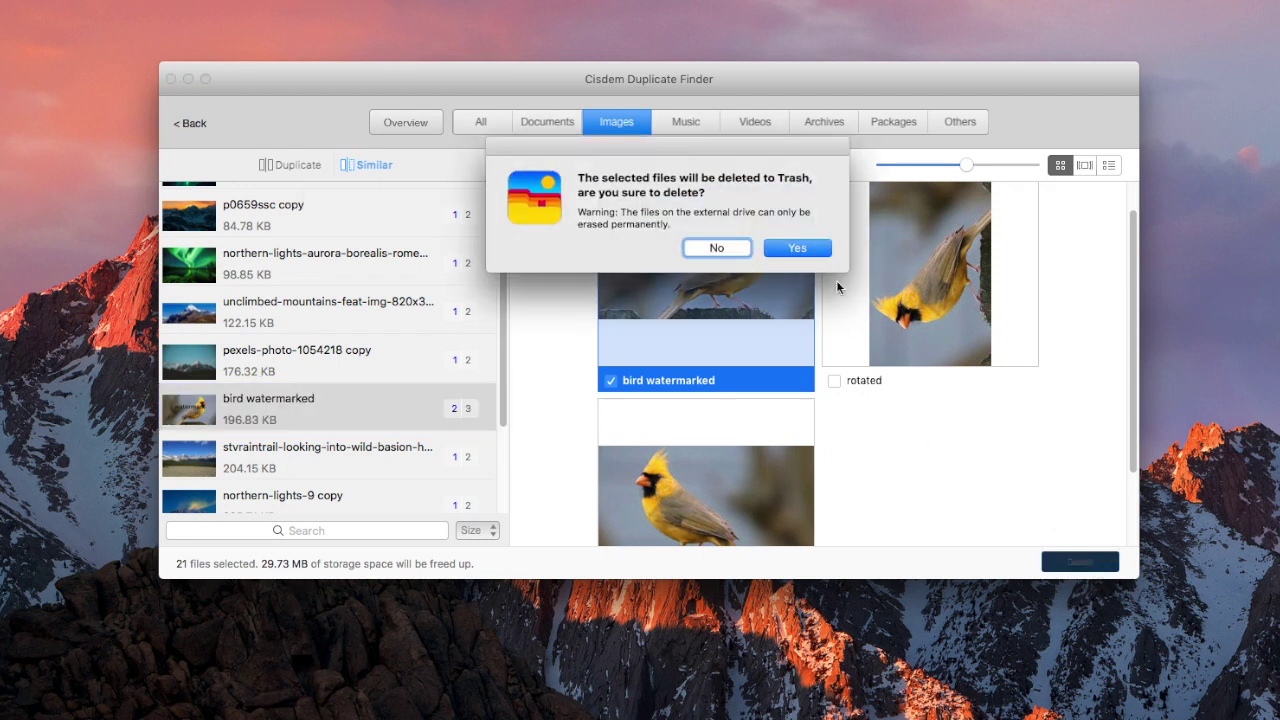
pyautogui.click(816, 250)
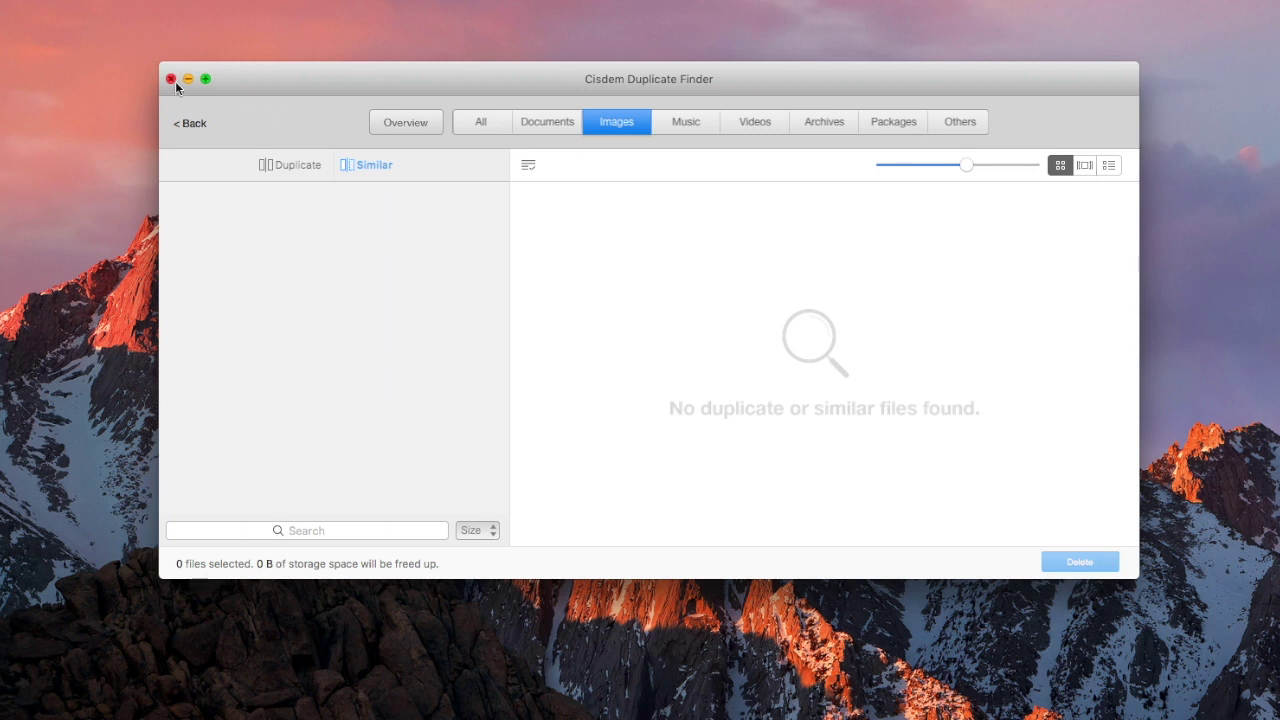
# Close the results, start a new scan, and open the general Preferences showing 70% image similarity
pyautogui.click(182, 118)
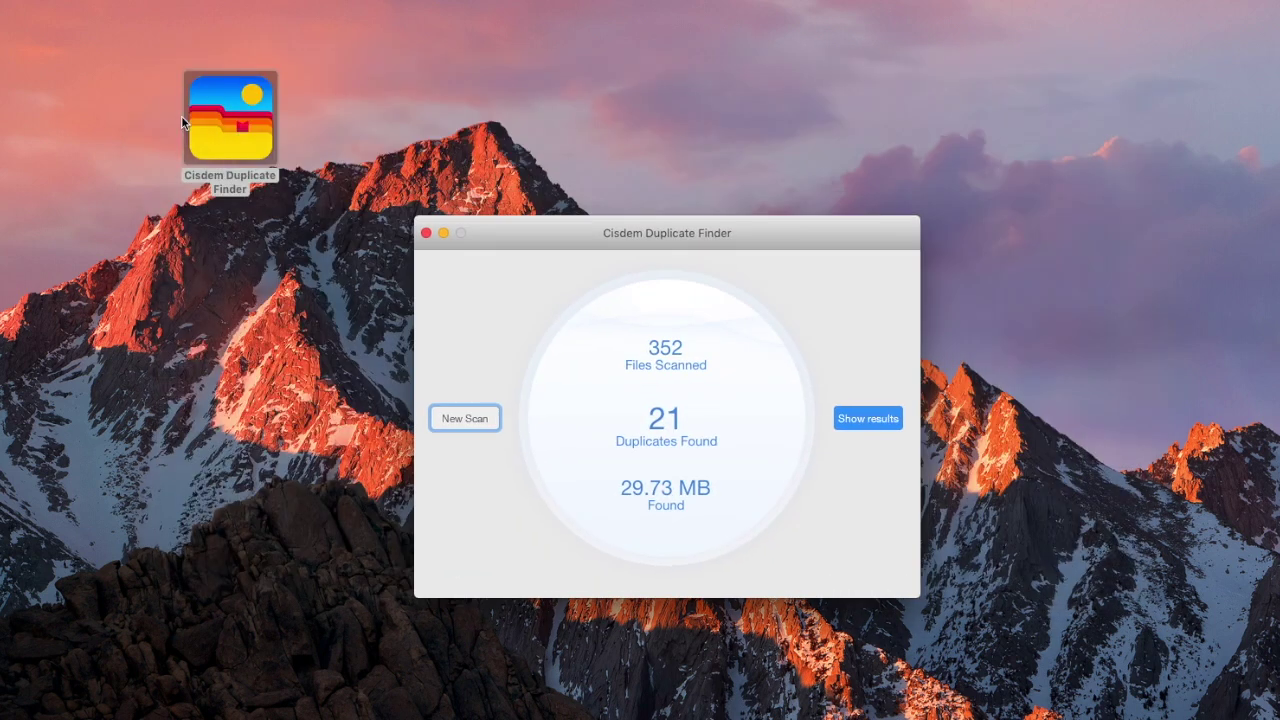
pyautogui.click(459, 421)
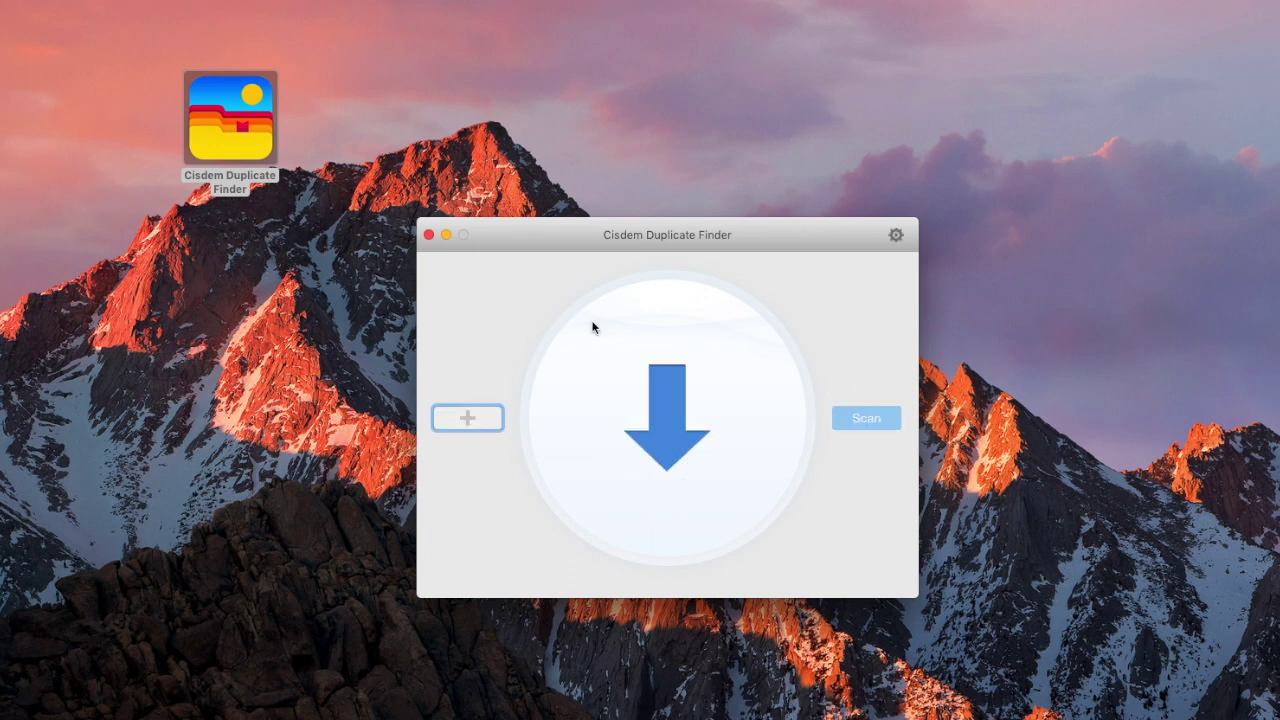
pyautogui.moveTo(763, 236); pyautogui.dragTo(769, 162)
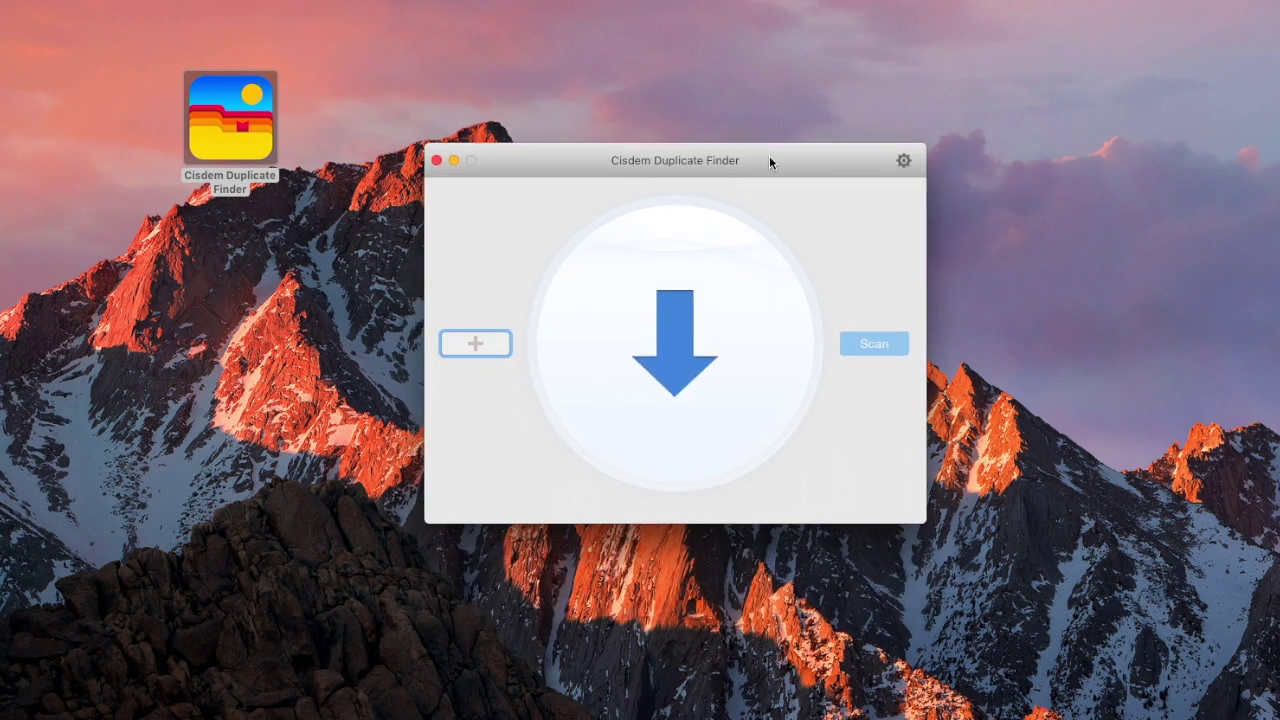
pyautogui.click(904, 161)
pyautogui.moveTo(867, 196); pyautogui.dragTo(876, 125)
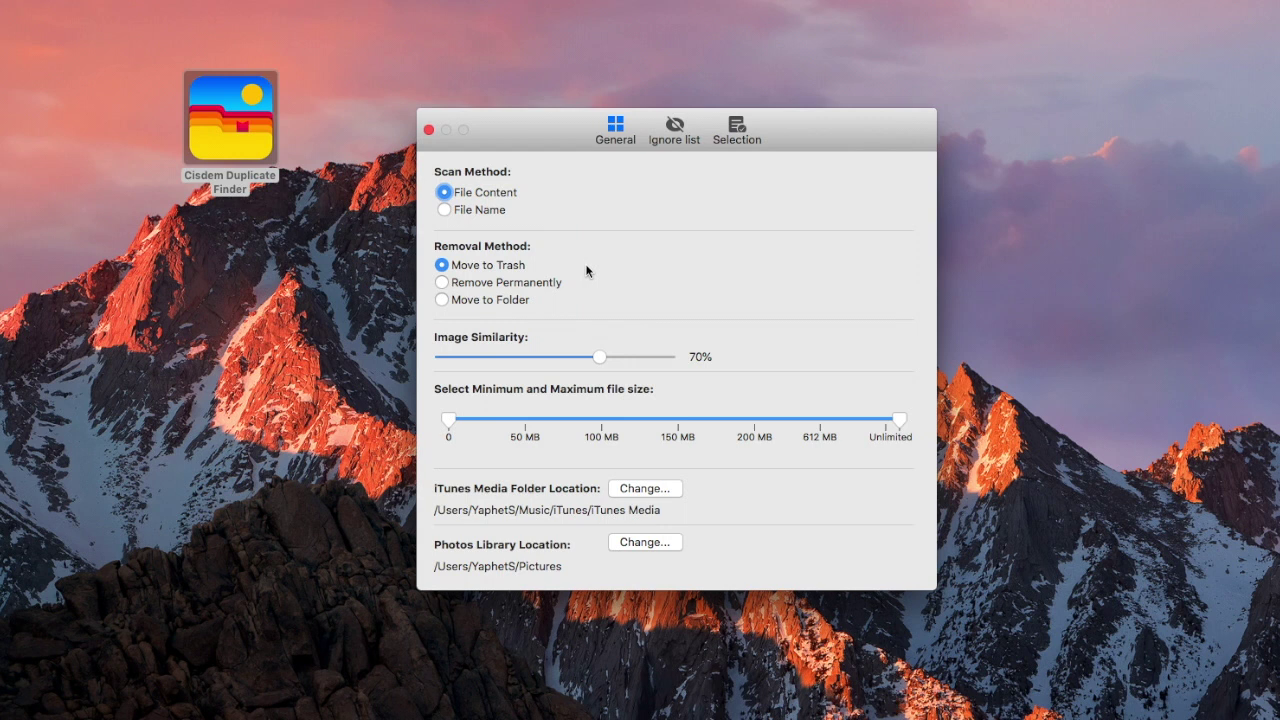
# Add png to the ignored file extensions, then view the Selection preferences
pyautogui.click(676, 128)
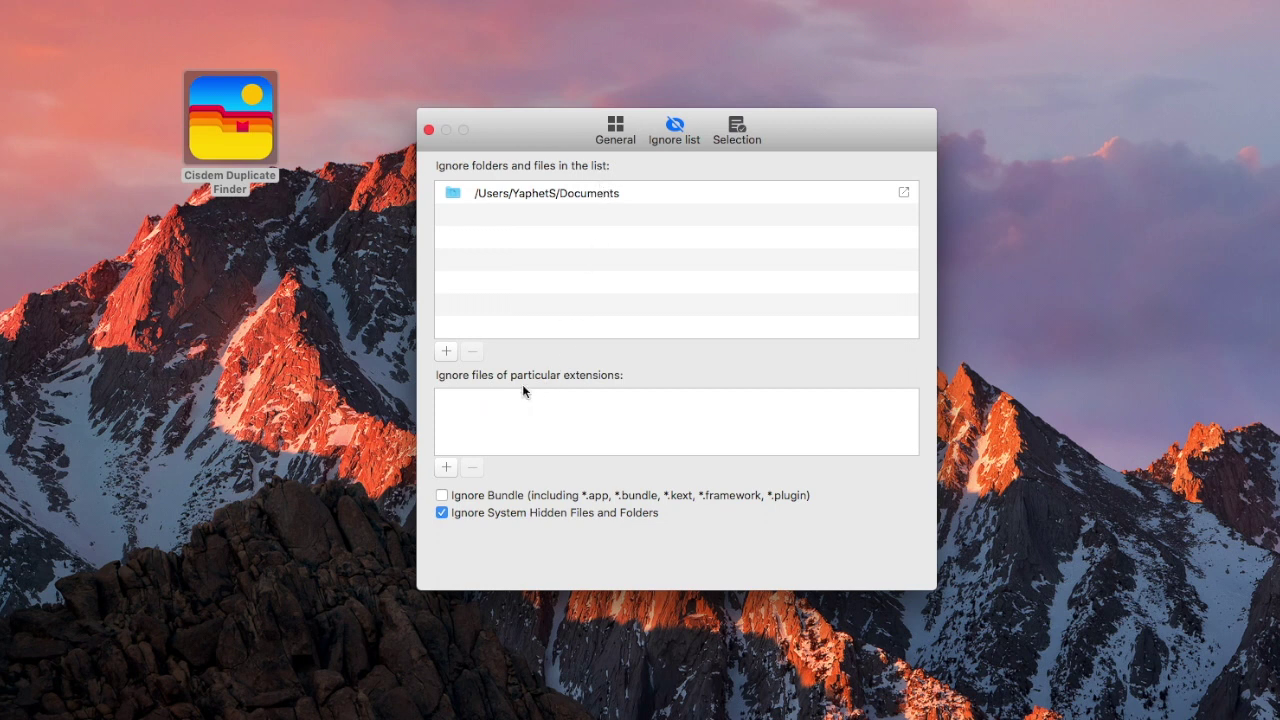
pyautogui.click(446, 467)
pyautogui.write('p')
pyautogui.write('ng')
pyautogui.press('Return')
pyautogui.click(735, 132)
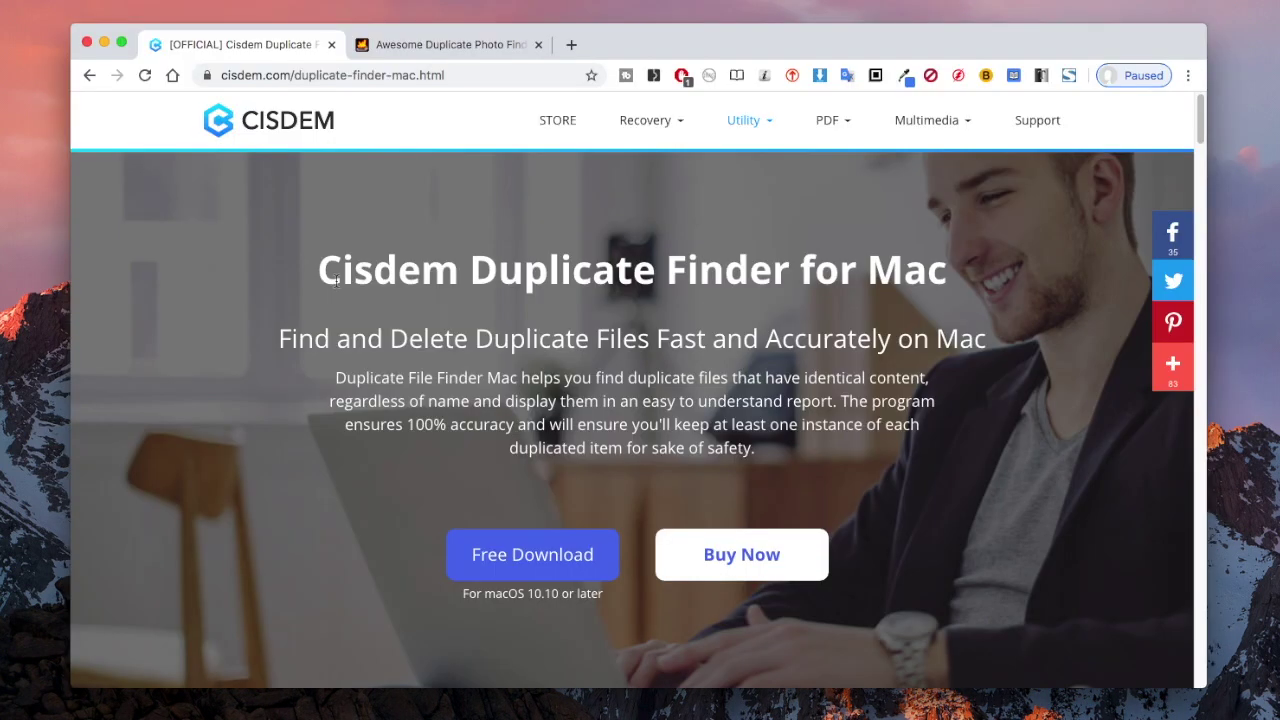
# Scroll through Cisdem's product feature list, then switch to the Awesome Duplicate Photo Finder tab
pyautogui.scroll(-2, 337, 283)
pyautogui.scroll(-2, 337, 285)
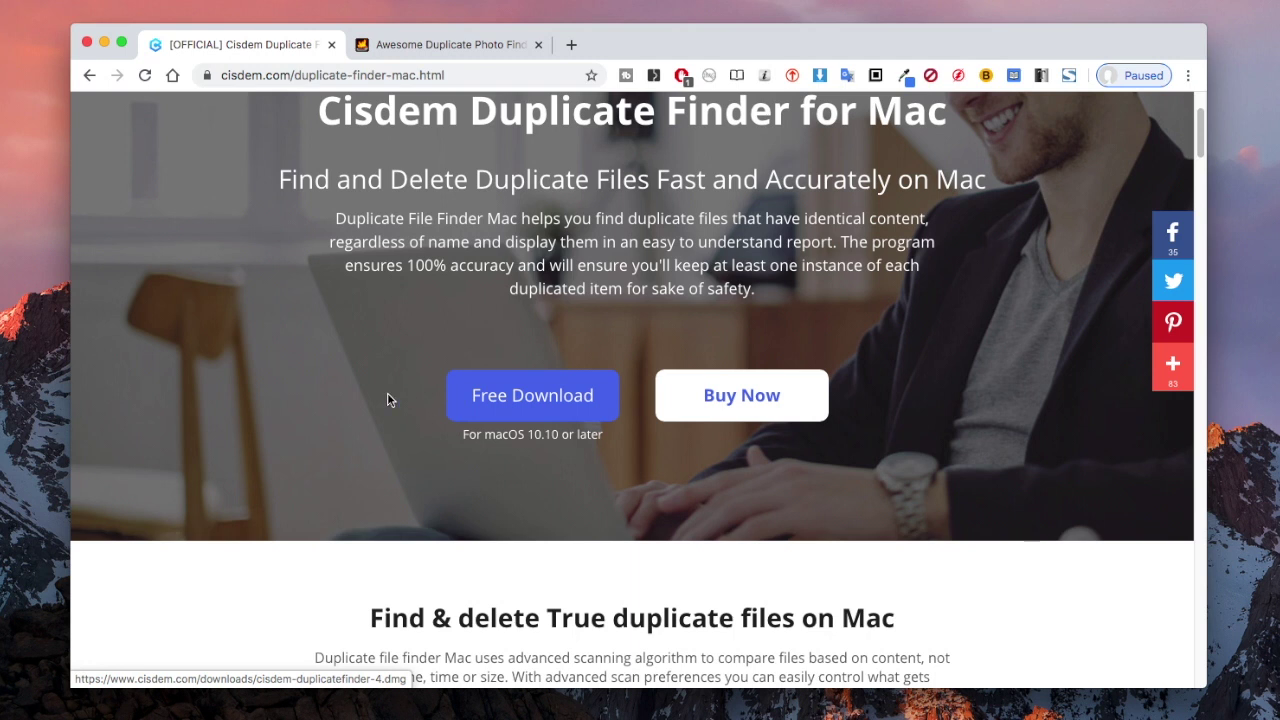
pyautogui.scroll(-3, 375, 395)
pyautogui.scroll(-3, 363, 397)
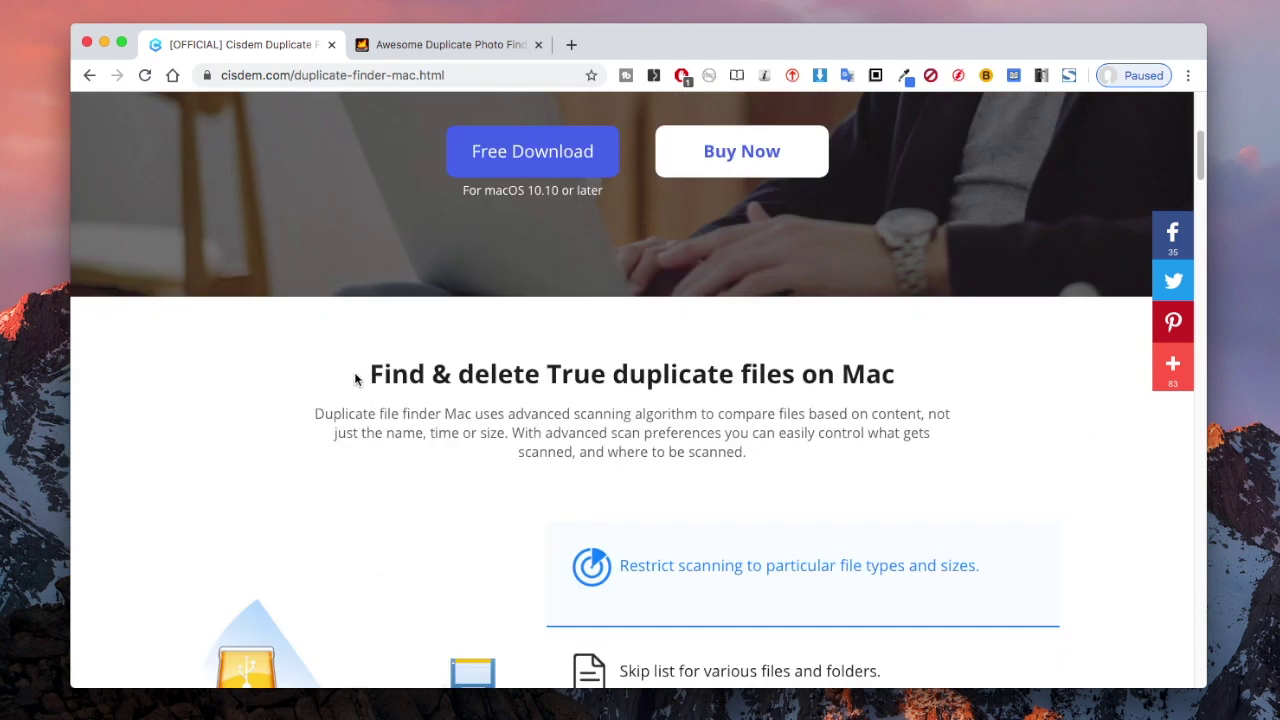
pyautogui.scroll(-1, 355, 375)
pyautogui.scroll(-4, 357, 378)
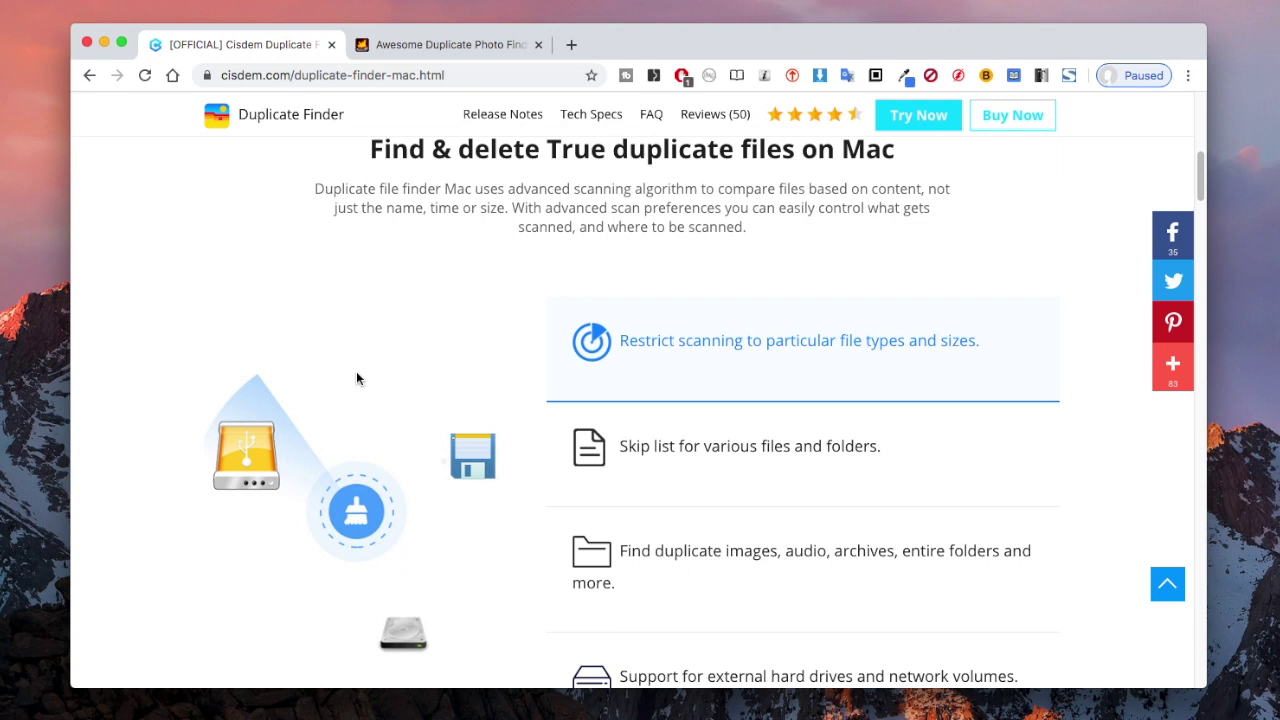
pyautogui.scroll(-6, 357, 378)
pyautogui.scroll(-3, 357, 378)
pyautogui.scroll(-3, 357, 378)
pyautogui.scroll(-3, 357, 378)
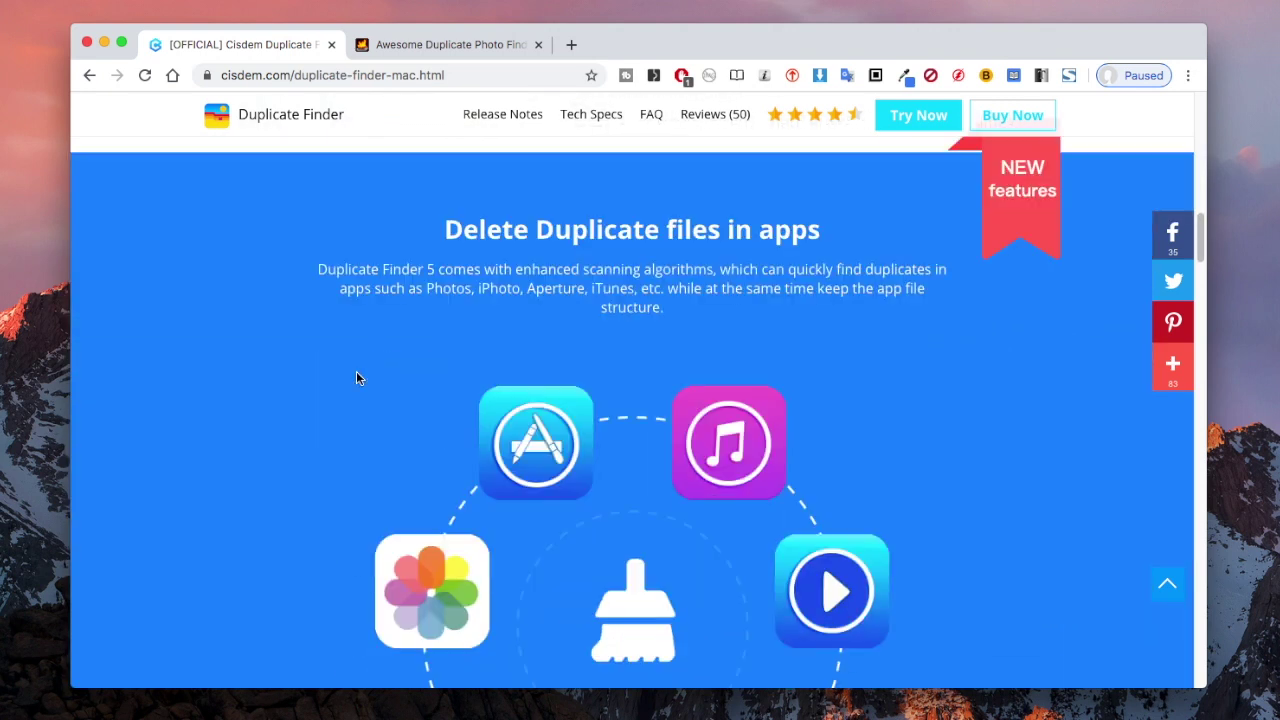
pyautogui.click(445, 45)
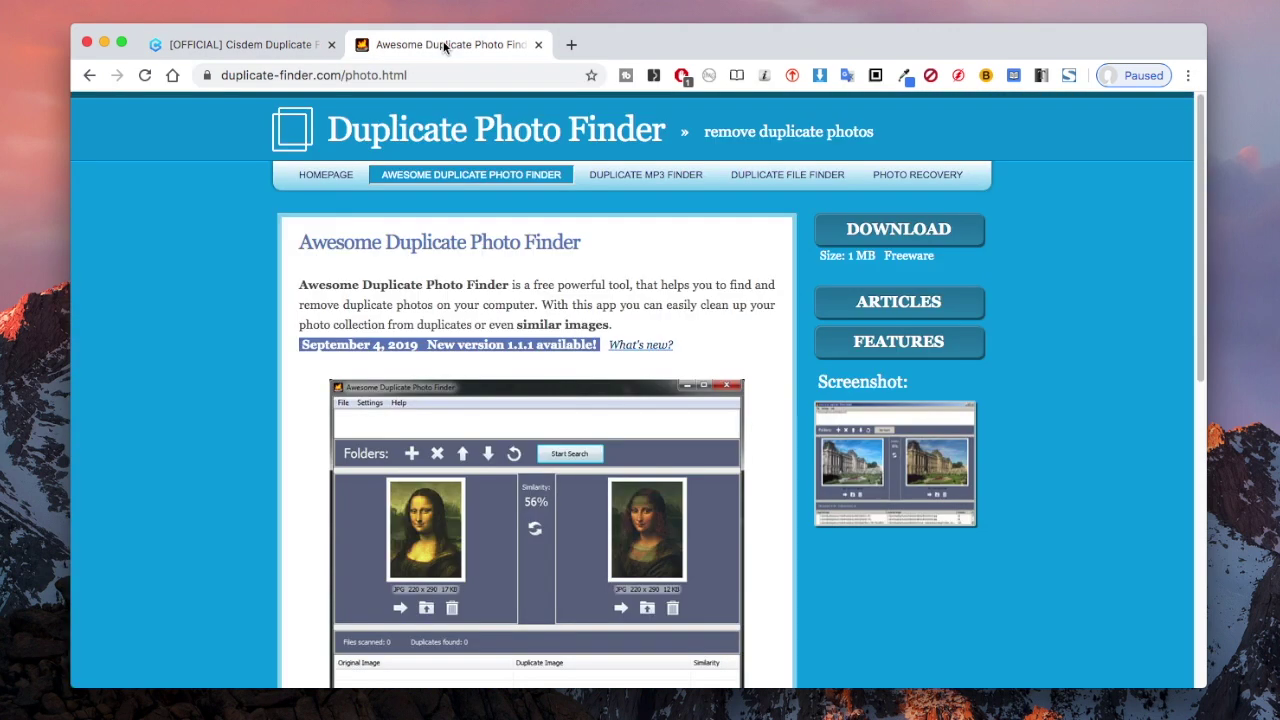